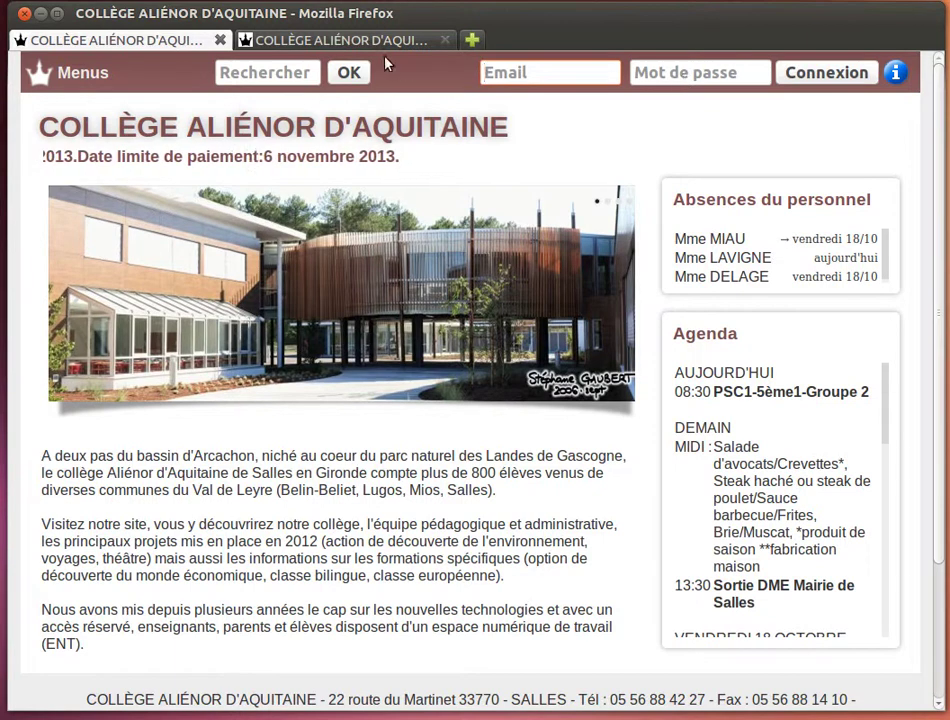
In the weekly timetable, open the textbook entry for class 5°4 on Monday 14 October and enter the activity "Chant : Manhattan Kaboul"
{"action": "left_click", "coordinate": [377, 40]}
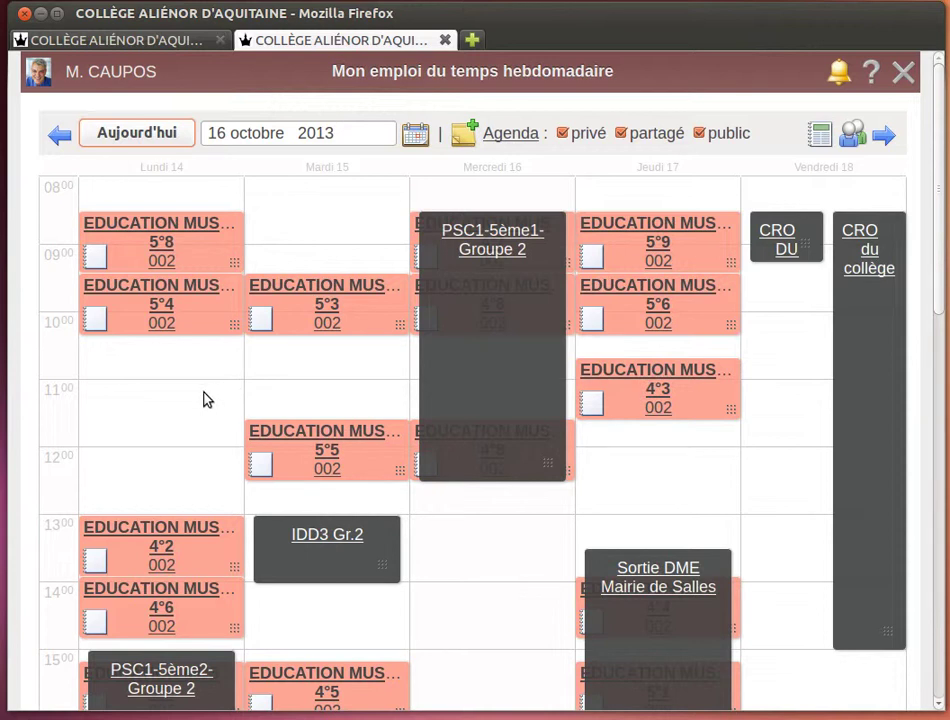
{"action": "left_click", "coordinate": [95, 318]}
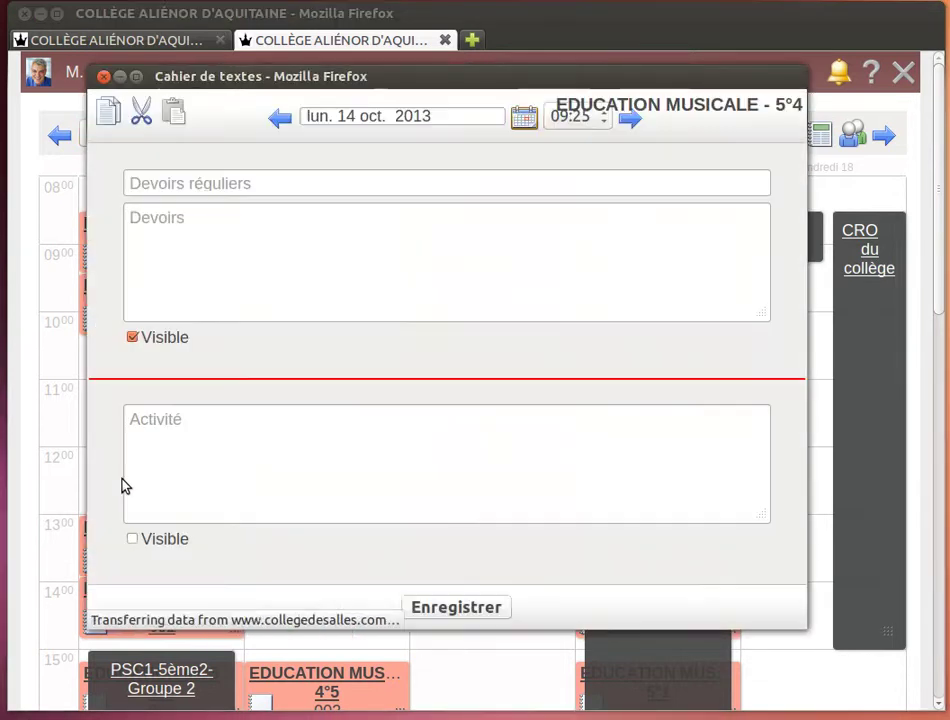
{"action": "left_click", "coordinate": [181, 435]}
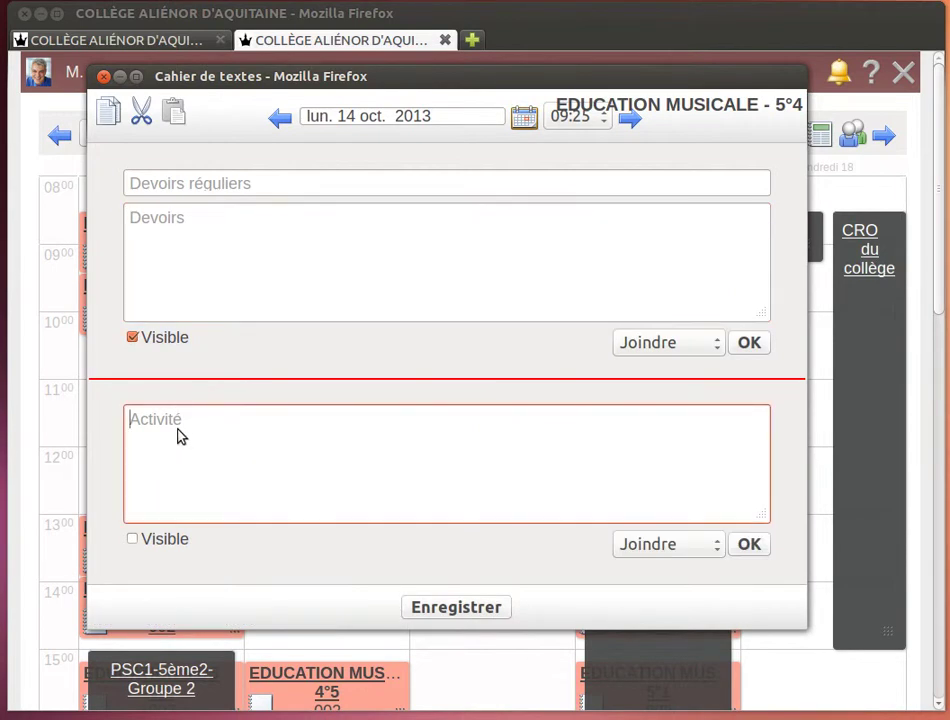
{"action": "type", "text": "Chant : Manhattan Kaboul"}
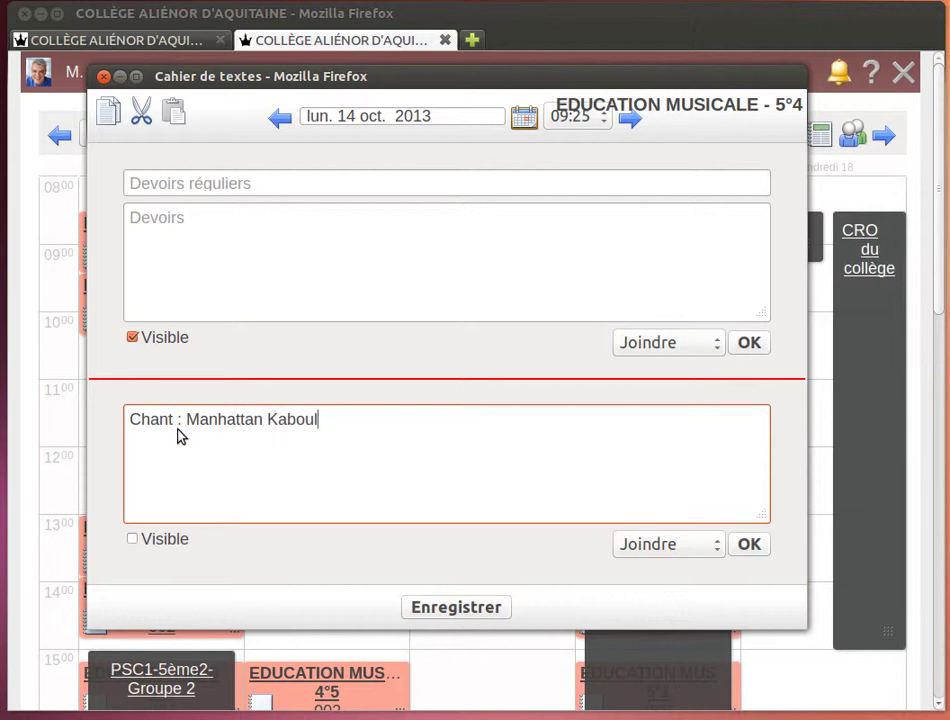
Attach the manhattan_kaboul picture from the photos to the activity and save the textbook entry
{"action": "left_click", "coordinate": [640, 546]}
{"action": "left_click", "coordinate": [637, 608]}
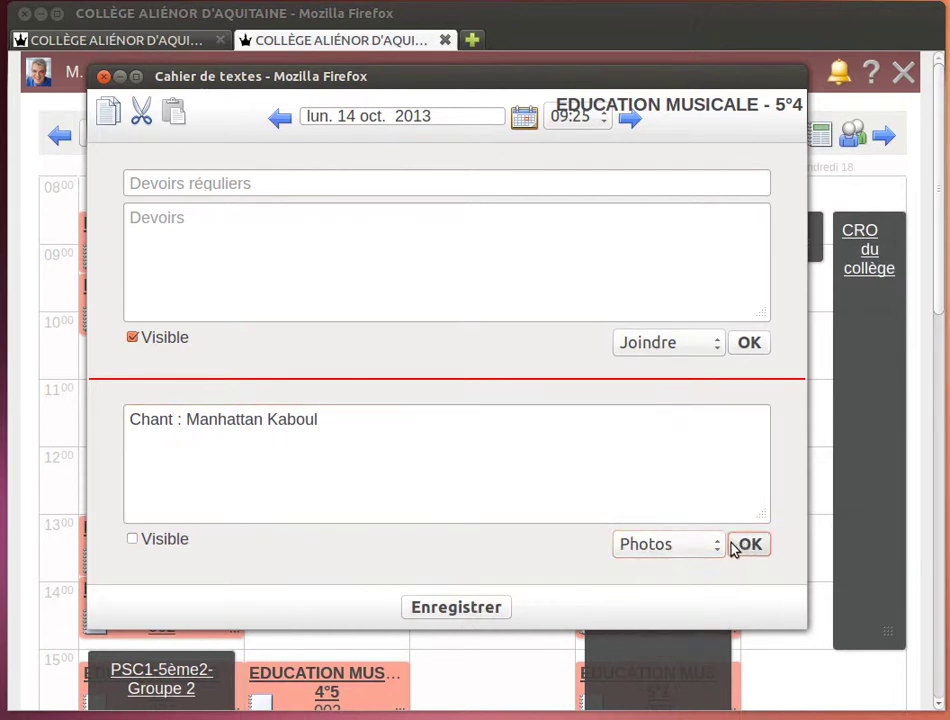
{"action": "left_click", "coordinate": [747, 545]}
{"action": "left_click", "coordinate": [200, 271]}
{"action": "left_click", "coordinate": [737, 112]}
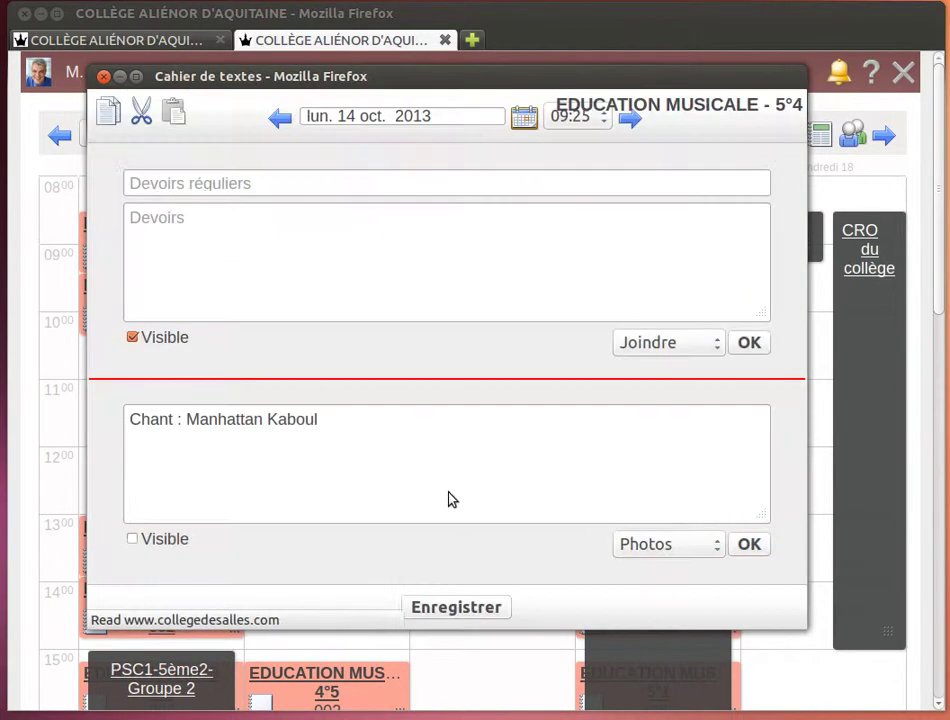
{"action": "left_click", "coordinate": [433, 607]}
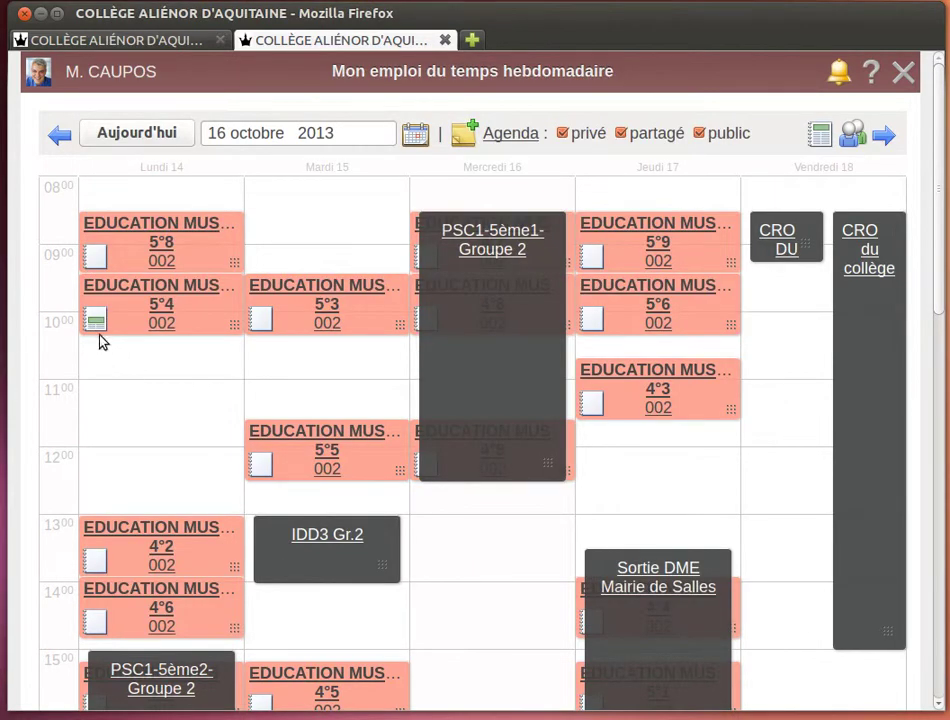
Reopen the Monday 5°4 textbook entry, make the activity visible and save it
{"action": "left_click", "coordinate": [129, 476]}
{"action": "left_click", "coordinate": [132, 539]}
{"action": "left_click", "coordinate": [455, 606]}
Open the roll call of class 5°4 from the timetable and mark the first two students as absent
{"action": "left_click", "coordinate": [165, 305]}
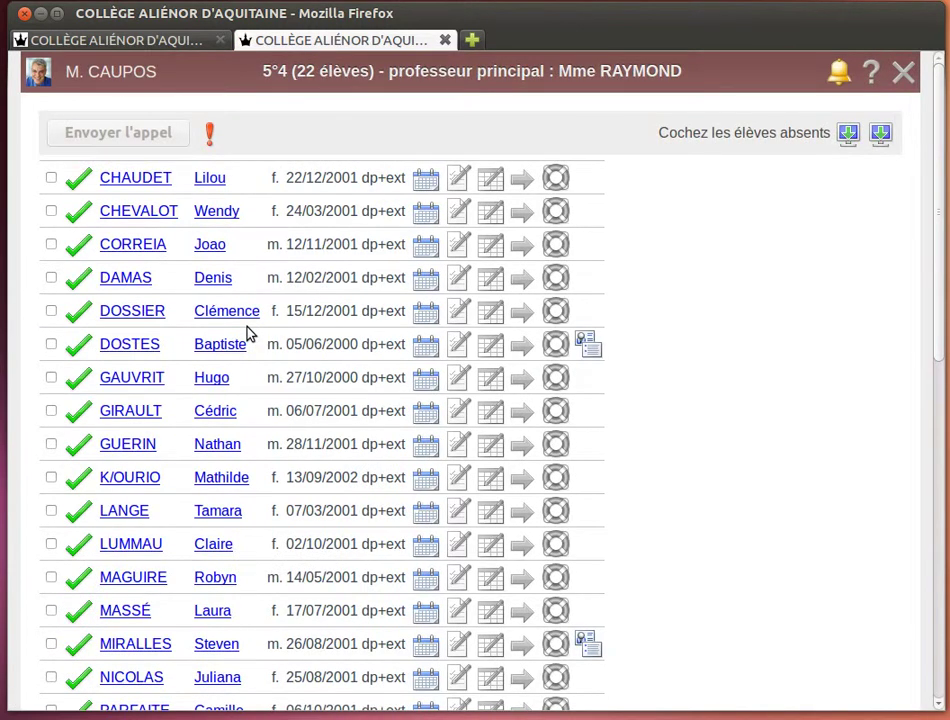
{"action": "scroll", "coordinate": [136, 366], "scroll_direction": "down", "scroll_amount": 5}
{"action": "scroll", "coordinate": [139, 368], "scroll_direction": "up", "scroll_amount": 3}
{"action": "scroll", "coordinate": [139, 368], "scroll_direction": "up", "scroll_amount": 3}
{"action": "scroll", "coordinate": [62, 574], "scroll_direction": "down", "scroll_amount": 5}
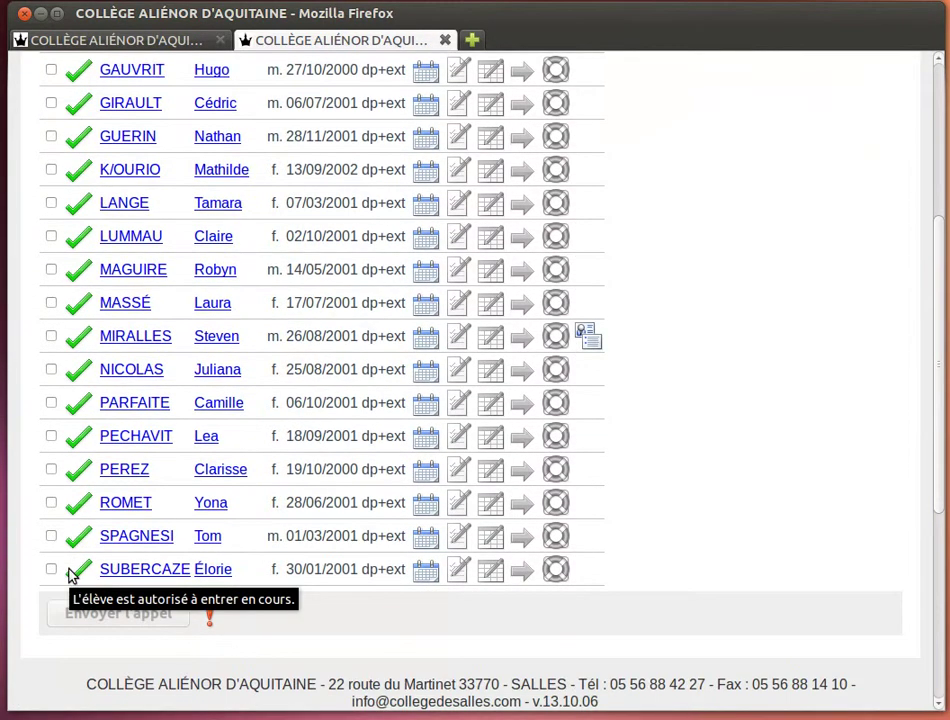
{"action": "scroll", "coordinate": [70, 575], "scroll_direction": "up", "scroll_amount": 5}
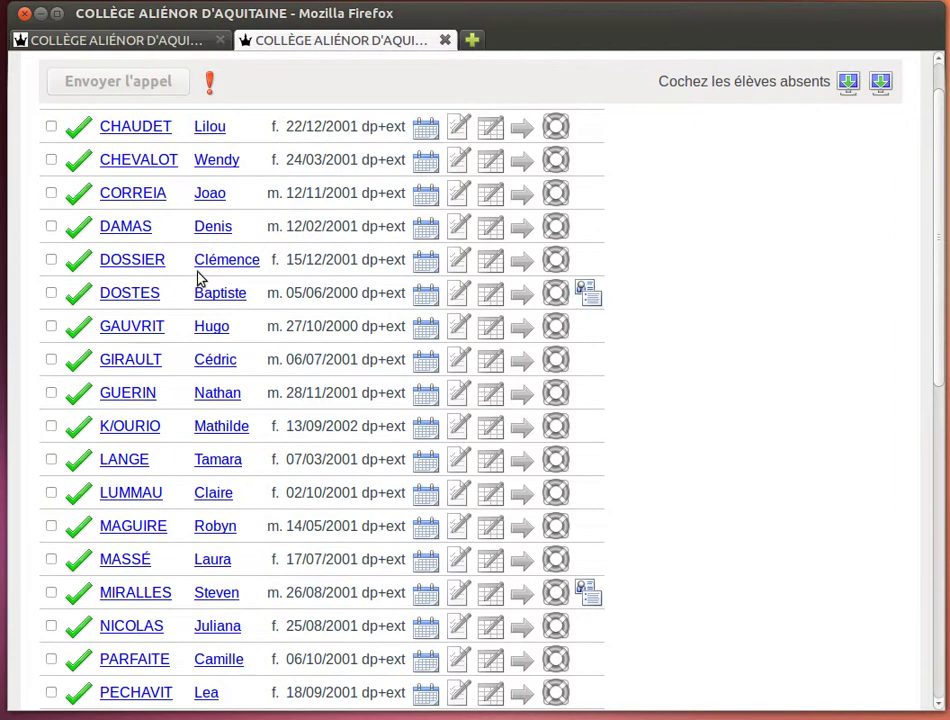
{"action": "left_click", "coordinate": [51, 126]}
{"action": "left_click", "coordinate": [51, 159]}
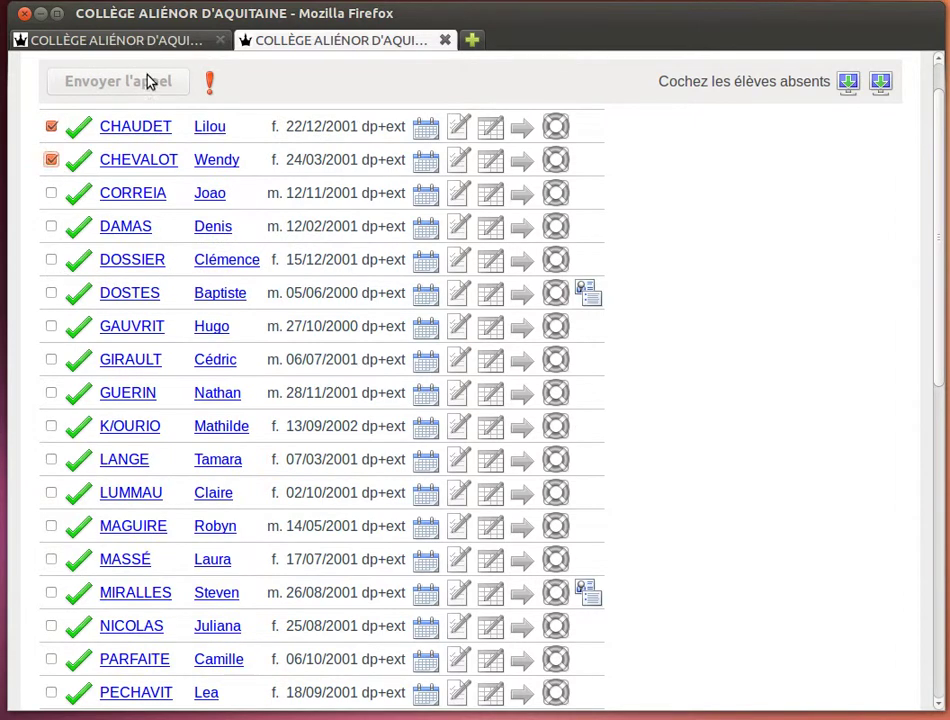
View the absences and sanctions calendar of one 5°4 student, then close it
{"action": "scroll", "coordinate": [110, 230], "scroll_direction": "down", "scroll_amount": 3}
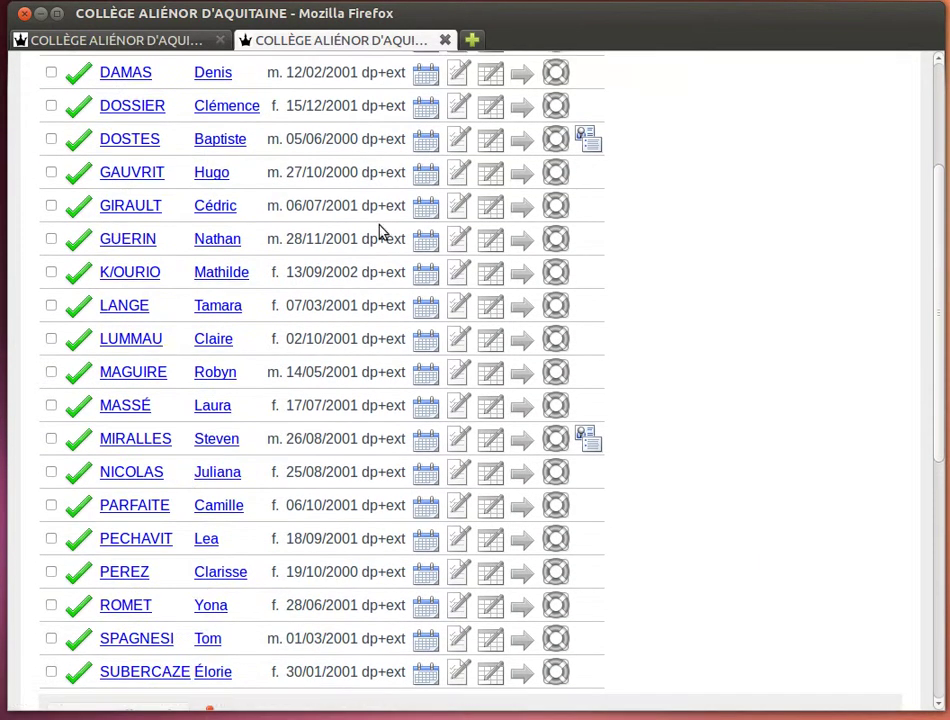
{"action": "left_click", "coordinate": [426, 356]}
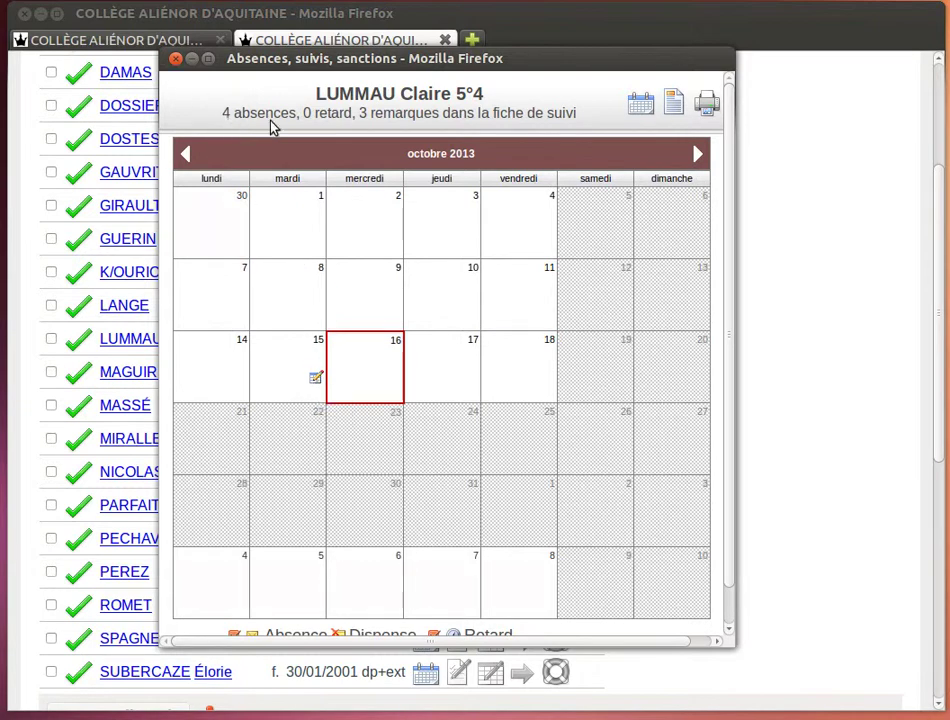
{"action": "left_click", "coordinate": [176, 59]}
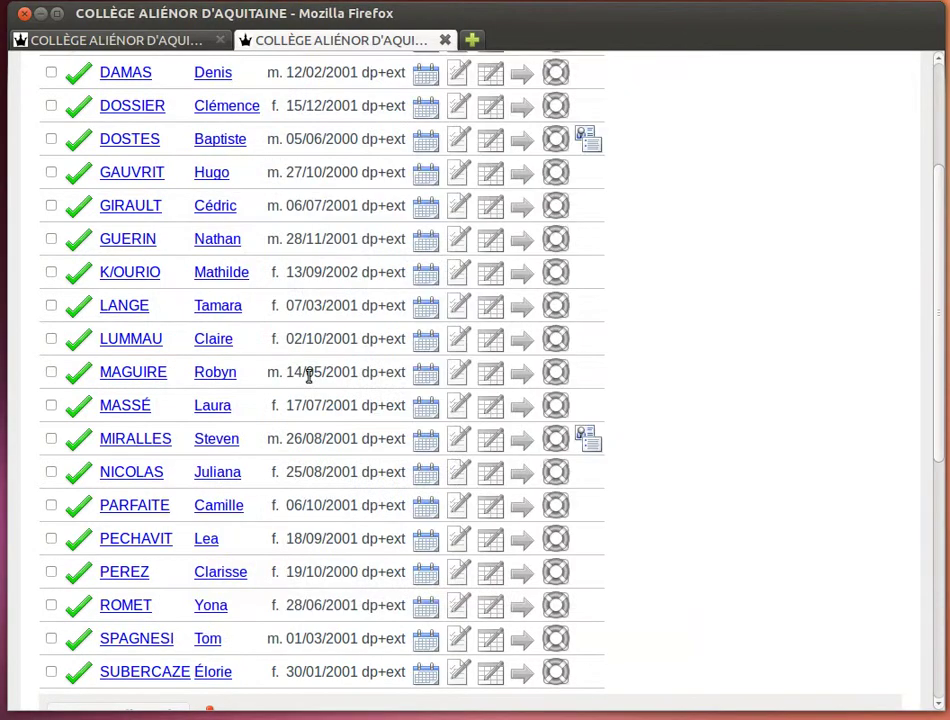
Examine the private annotation form and the follow-up comment form for students, closing both without entering text
{"action": "left_click", "coordinate": [458, 372]}
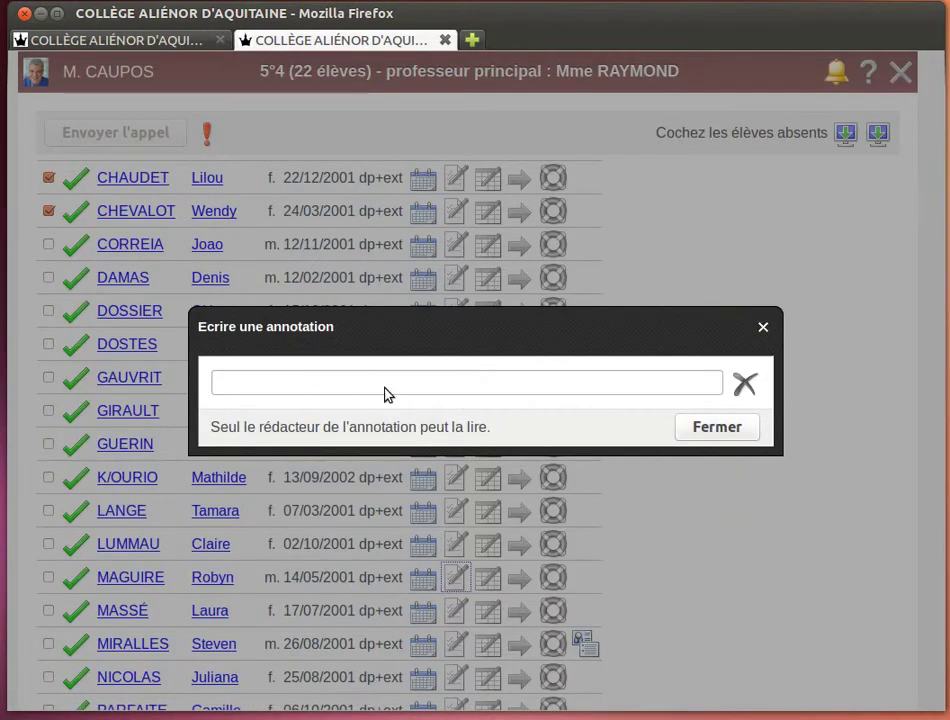
{"action": "left_click", "coordinate": [761, 328]}
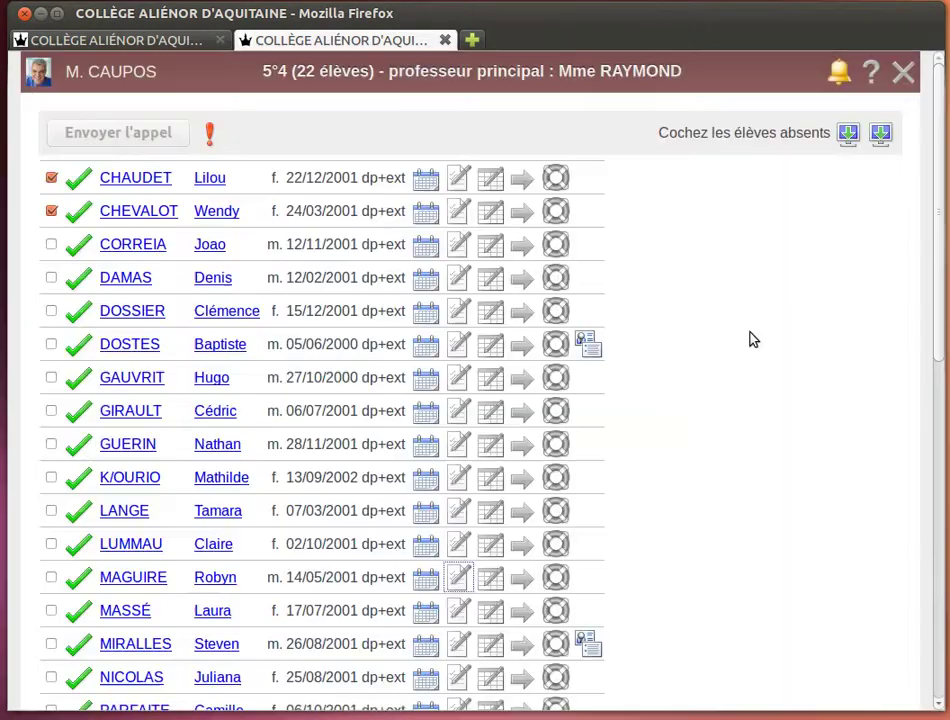
{"action": "left_click", "coordinate": [490, 444]}
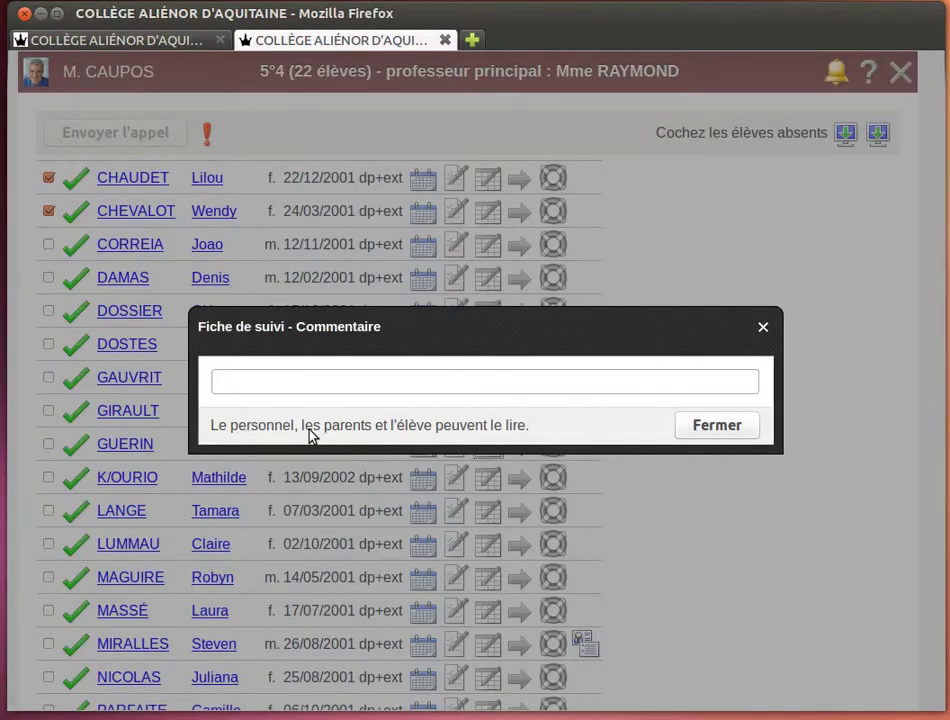
{"action": "left_click", "coordinate": [759, 329]}
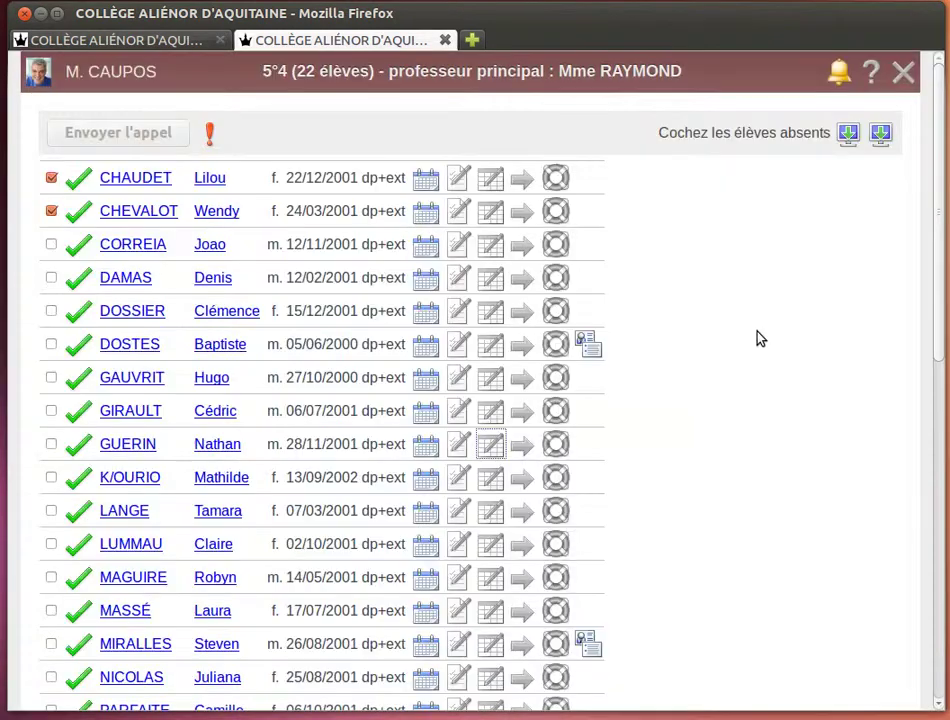
Return from the class list to the weekly timetable
{"action": "scroll", "coordinate": [386, 474], "scroll_direction": "down", "scroll_amount": 3}
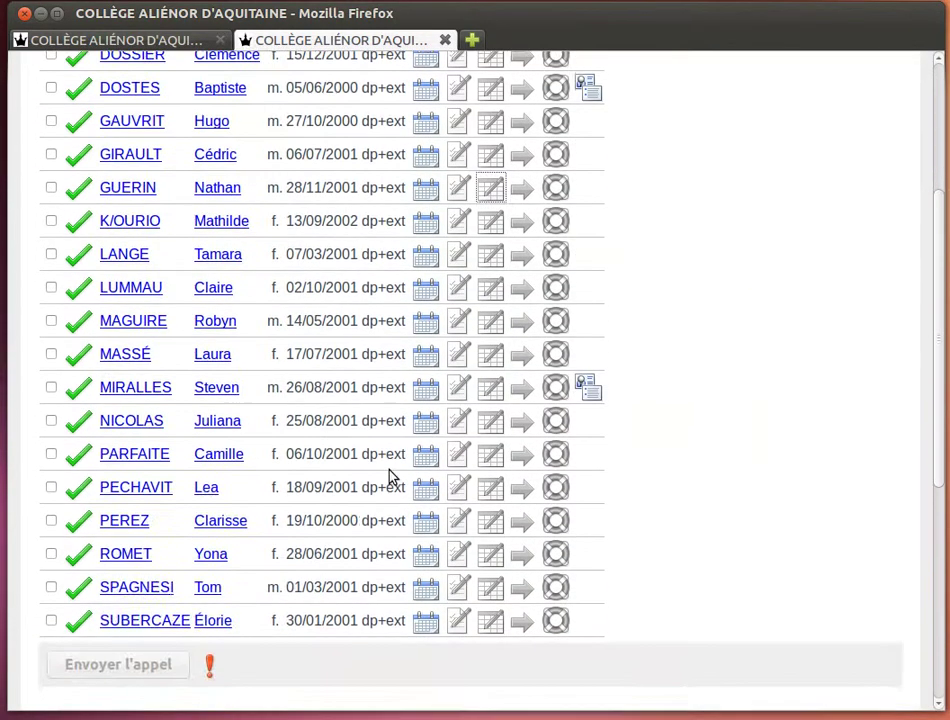
{"action": "scroll", "coordinate": [388, 477], "scroll_direction": "up", "scroll_amount": 3}
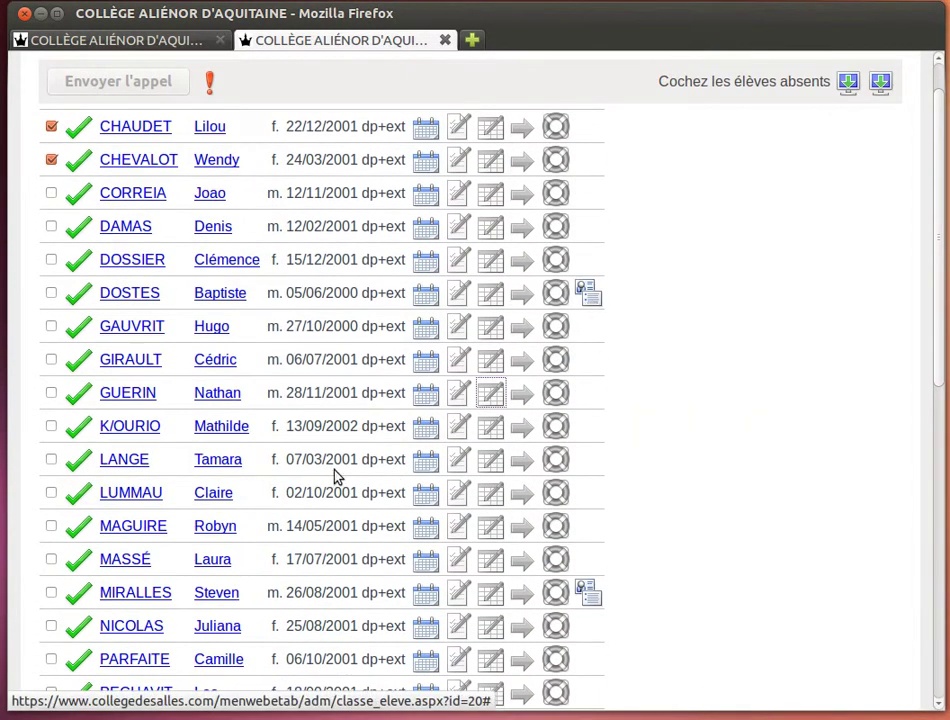
{"action": "scroll", "coordinate": [322, 496], "scroll_direction": "up", "scroll_amount": 1}
{"action": "mouse_move", "coordinate": [38, 73]}
{"action": "left_click", "coordinate": [278, 566]}
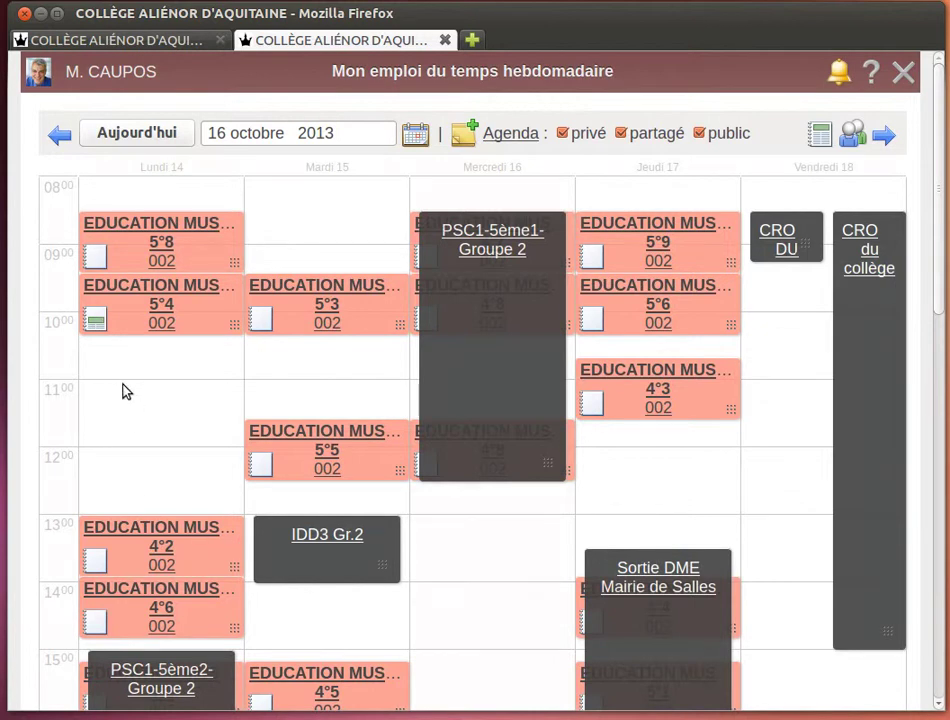
From the Monday 5°4 textbook entry, go to the 4 November session and enter the homework "Apprendre Manhattan Kaboul"
{"action": "left_click", "coordinate": [98, 324]}
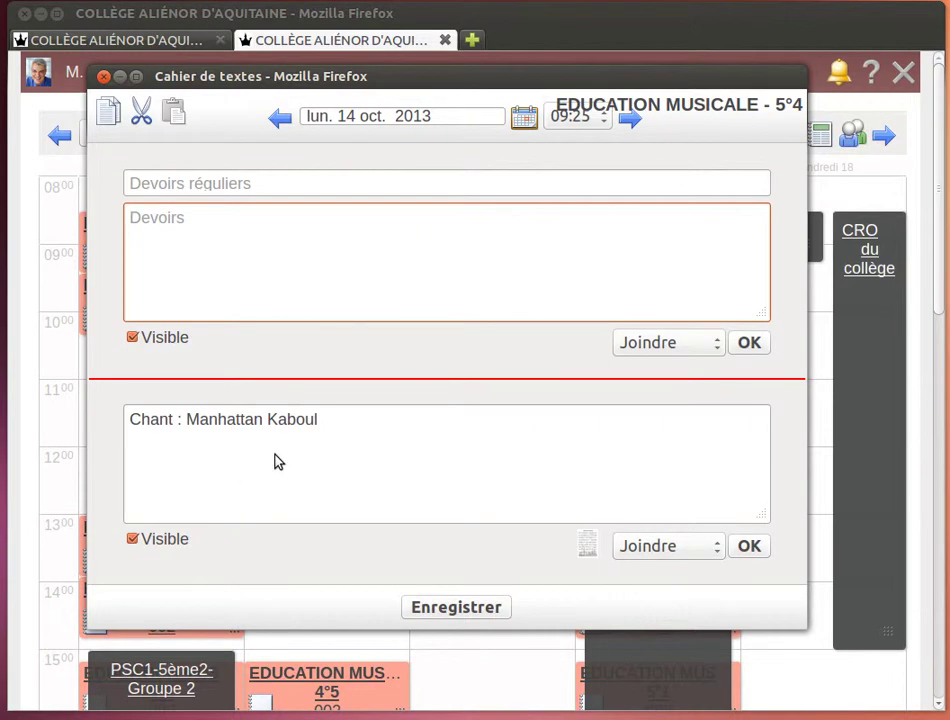
{"action": "left_click", "coordinate": [630, 120]}
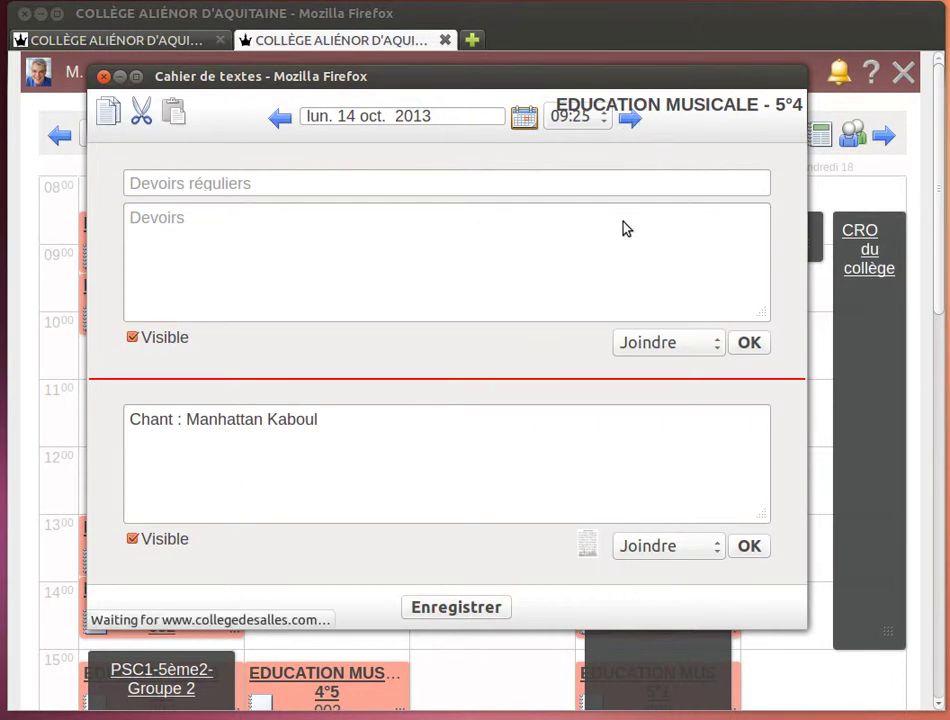
{"action": "left_click", "coordinate": [180, 432]}
{"action": "left_click", "coordinate": [182, 230]}
{"action": "type", "text": "Apprendre Manhattan Kaboul"}
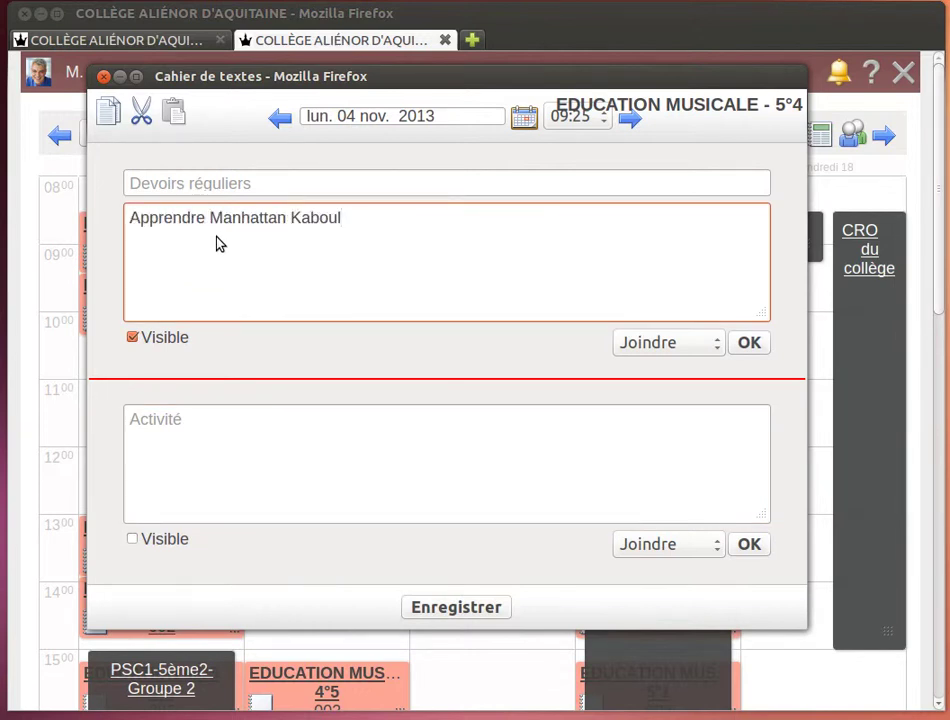
Attach the manhattan_kaboul picture from the photos to the 4 November homework and save the entry
{"action": "left_click", "coordinate": [651, 347]}
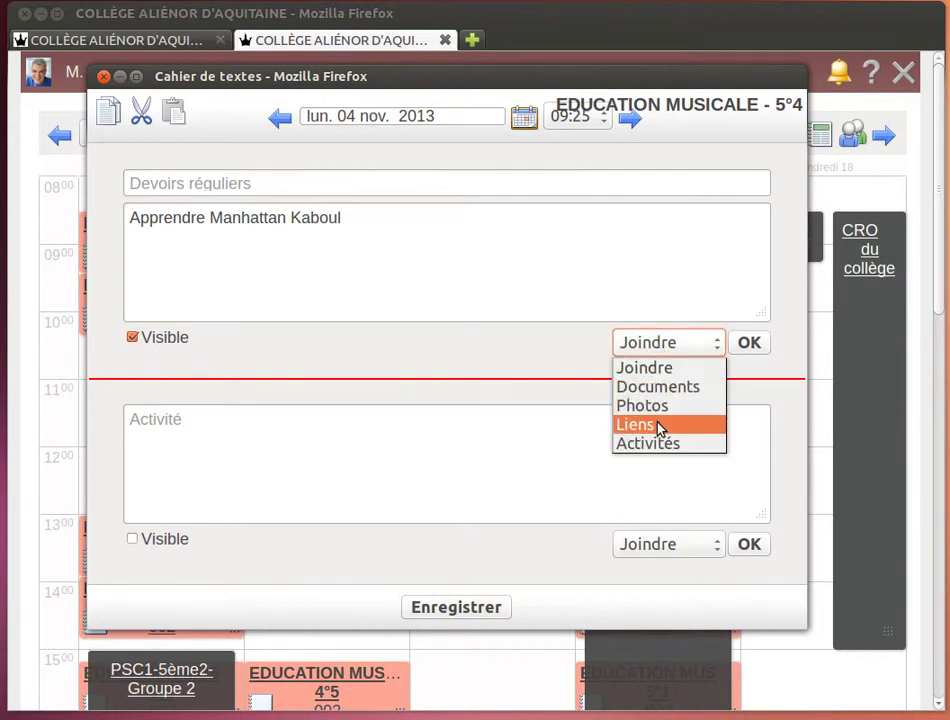
{"action": "left_click", "coordinate": [657, 428]}
{"action": "left_click", "coordinate": [668, 342]}
{"action": "left_click", "coordinate": [660, 403]}
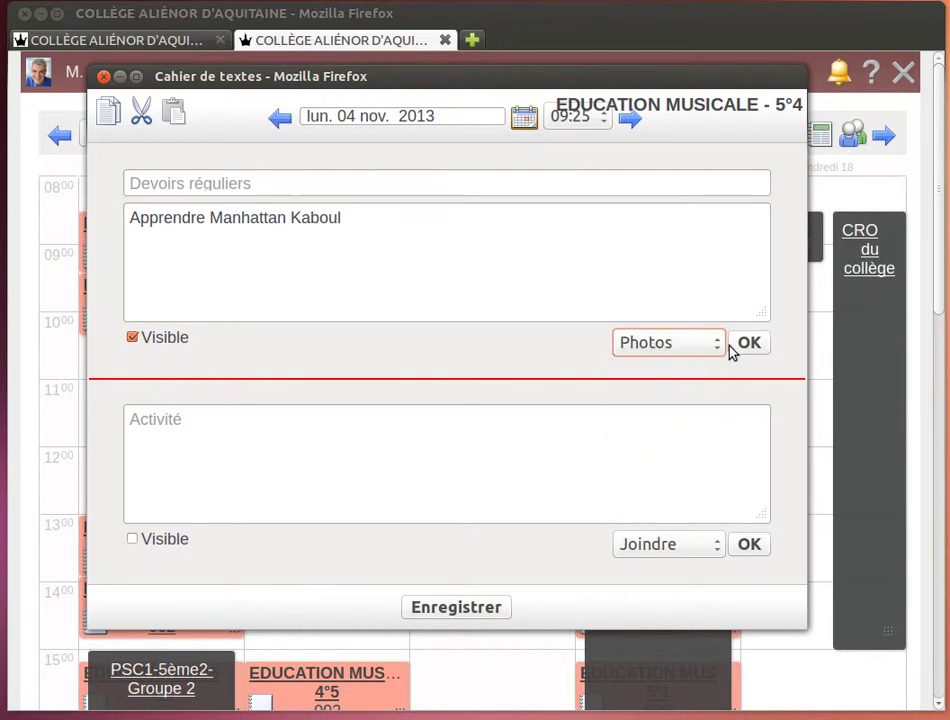
{"action": "left_click", "coordinate": [738, 345]}
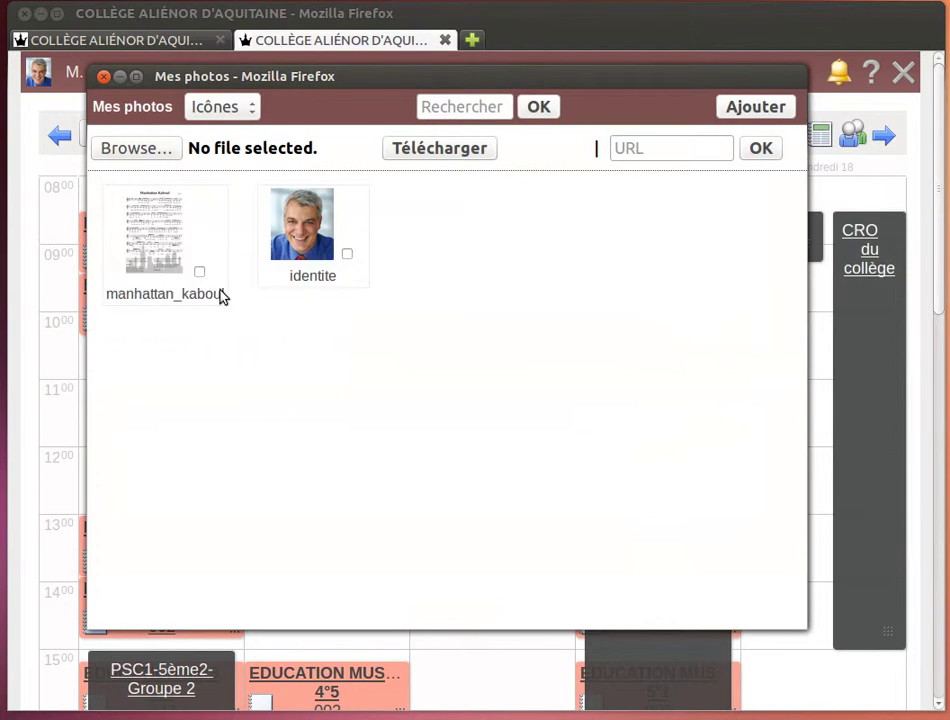
{"action": "left_click", "coordinate": [200, 271]}
{"action": "left_click", "coordinate": [735, 107]}
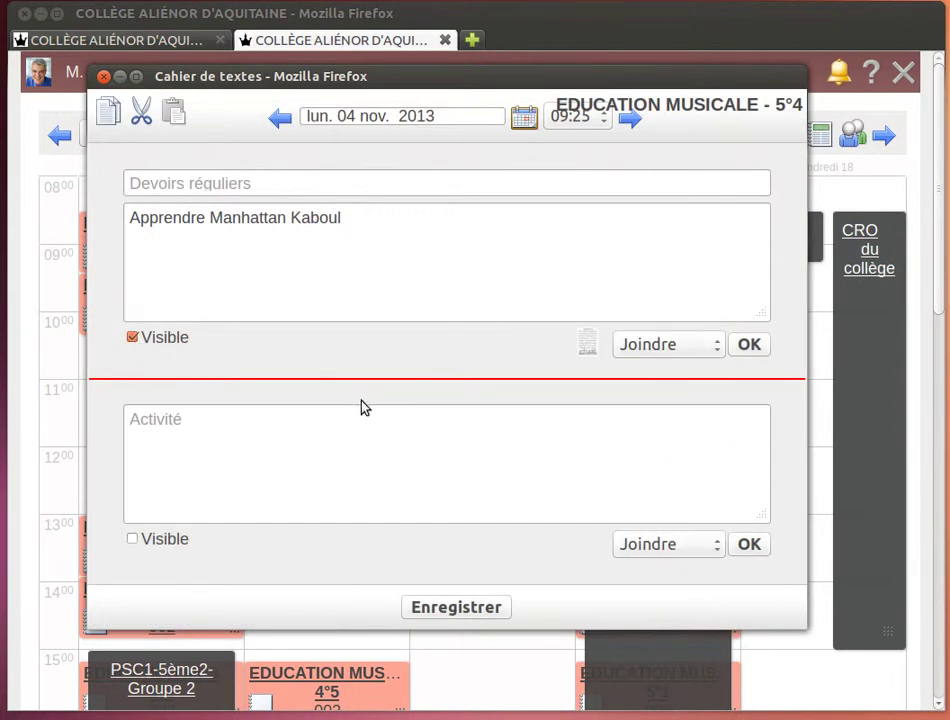
{"action": "left_click", "coordinate": [437, 618]}
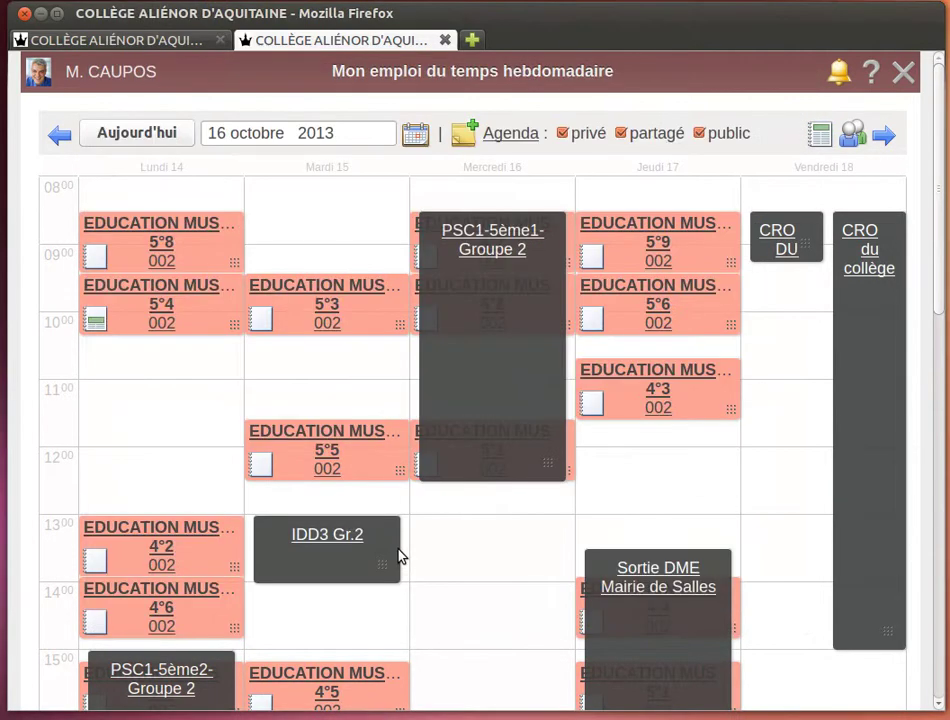
Open the full textbook view and check the 5°4 entries for the current week and the week of 6 November 2013
{"action": "left_click", "coordinate": [818, 138]}
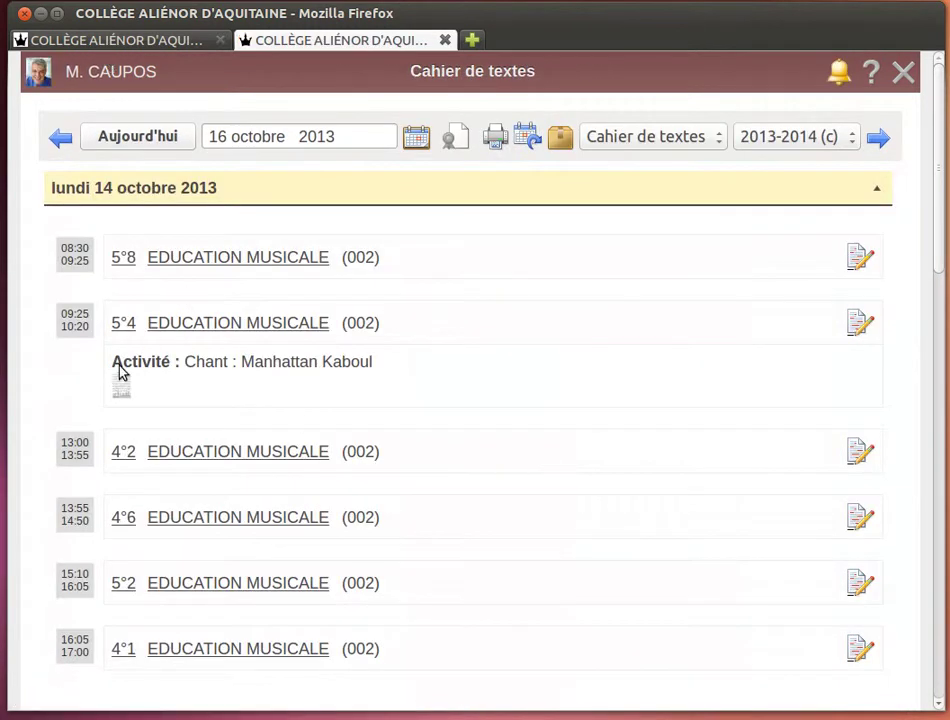
{"action": "left_click", "coordinate": [415, 138]}
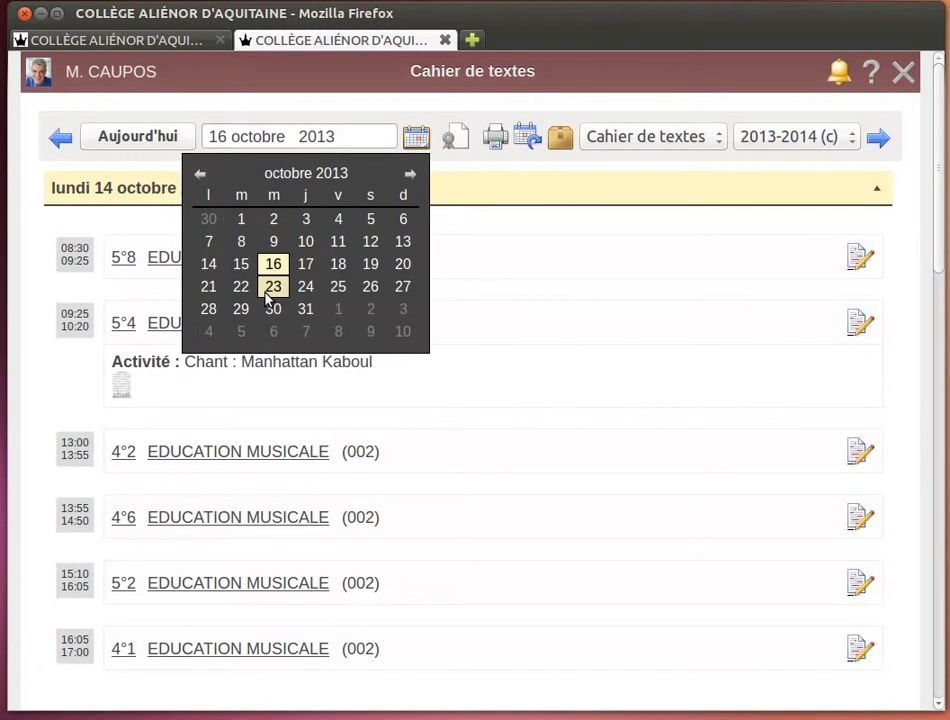
{"action": "left_click", "coordinate": [274, 331]}
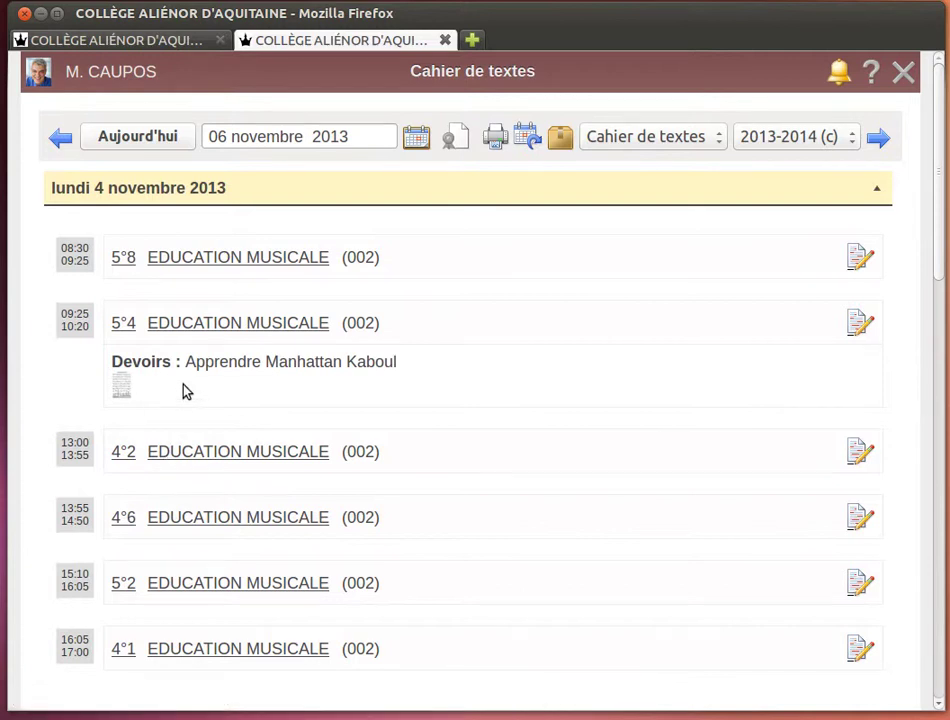
Return from the textbook to the weekly timetable and open the evaluations of Monday's 5°4 class
{"action": "left_click", "coordinate": [44, 76]}
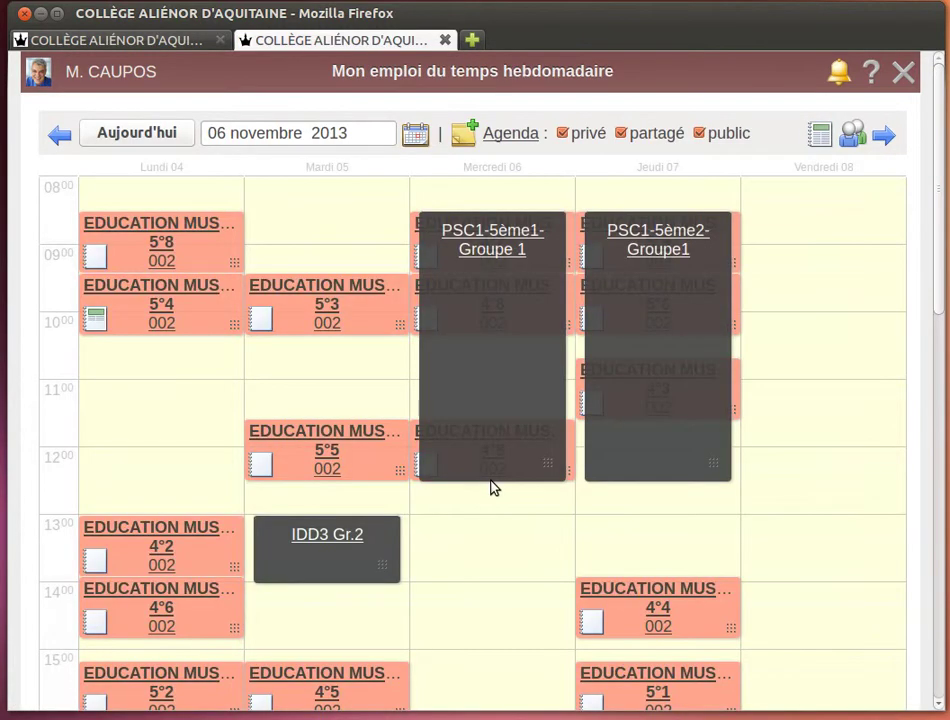
{"action": "left_click", "coordinate": [195, 291]}
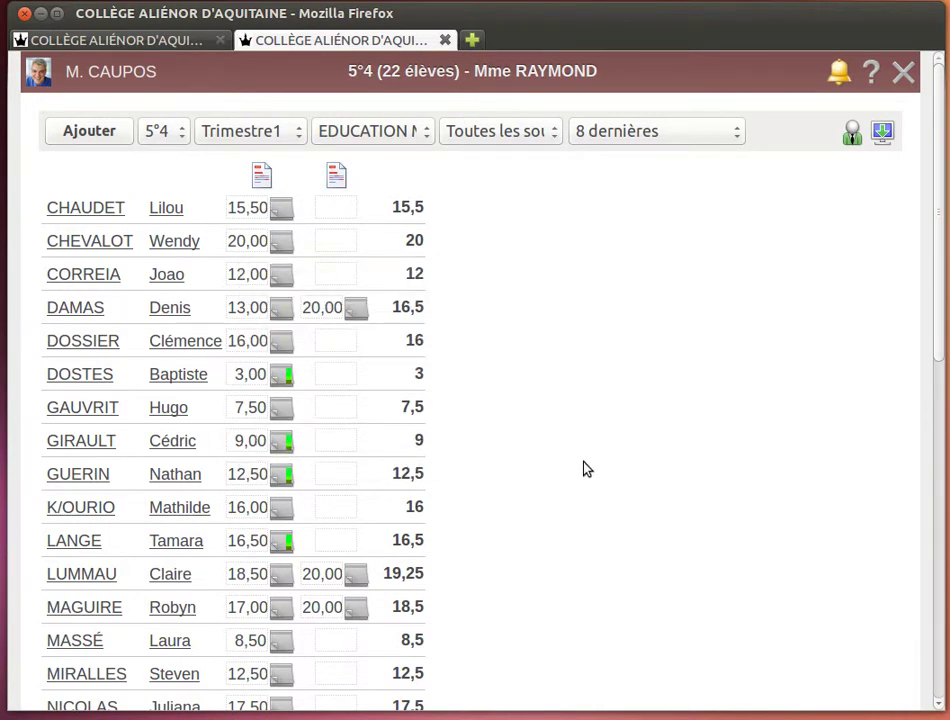
Fill in a new 5°4 evaluation titled "Manhattan Kaboul" with coefficient 1, scale 20 and the competency "Savoir lire une partition", then leave the form
{"action": "left_click", "coordinate": [82, 137]}
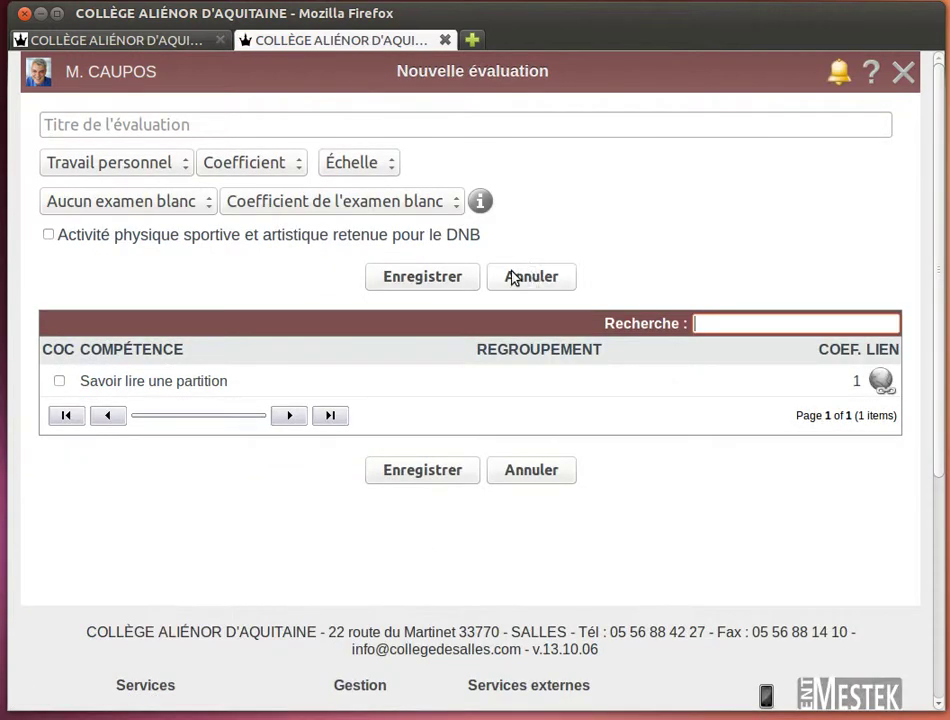
{"action": "left_click", "coordinate": [265, 124]}
{"action": "type", "text": "Manhattan Kaboul"}
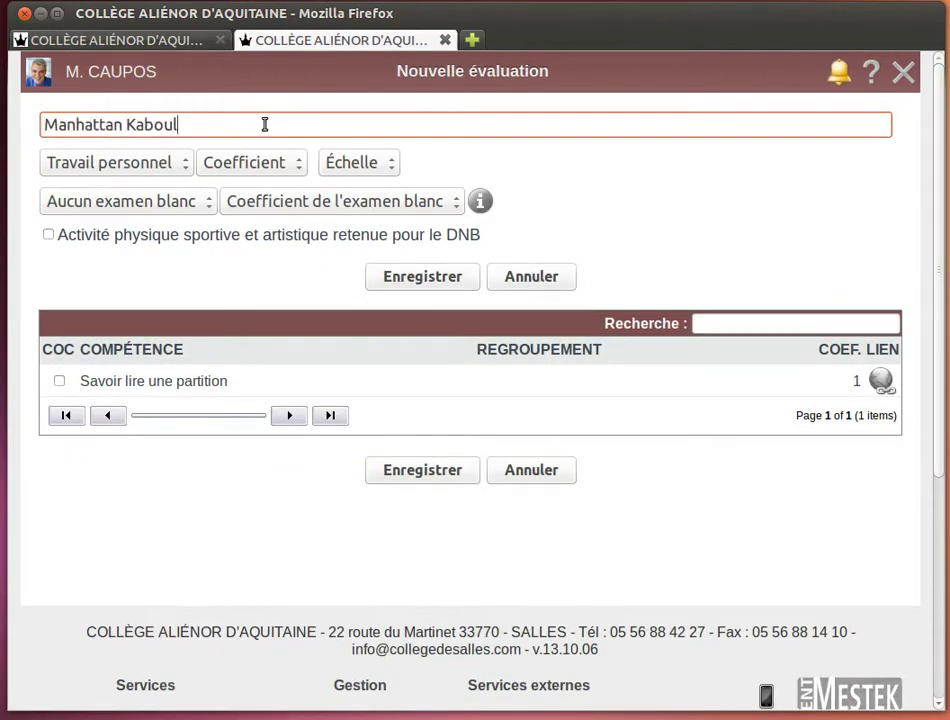
{"action": "left_click", "coordinate": [250, 162]}
{"action": "left_click", "coordinate": [260, 259]}
{"action": "left_click", "coordinate": [373, 161]}
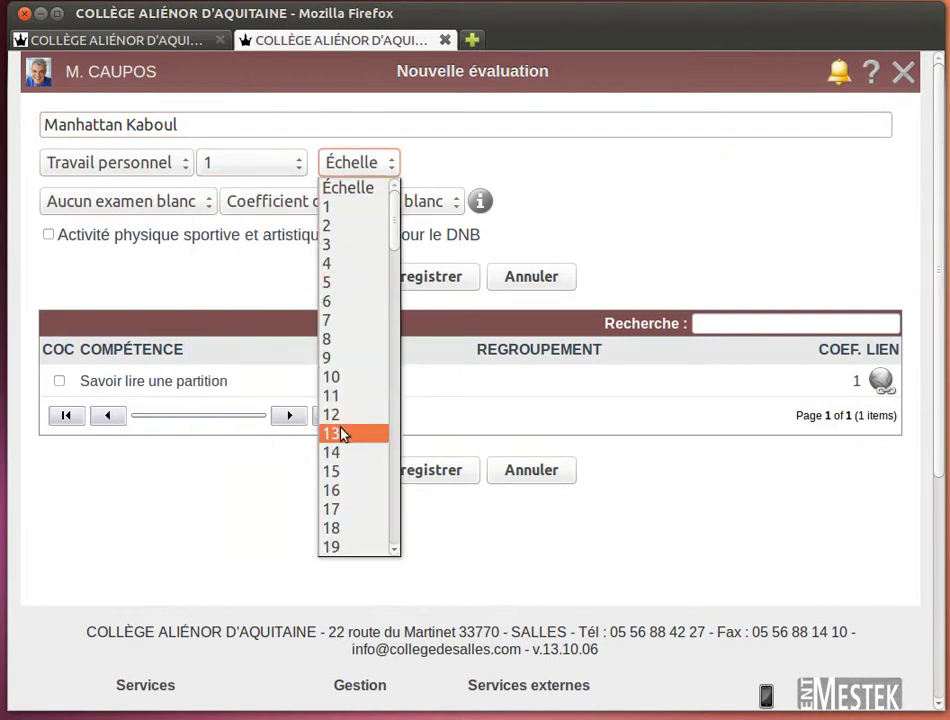
{"action": "scroll", "coordinate": [343, 435], "scroll_direction": "down", "scroll_amount": 4}
{"action": "left_click", "coordinate": [346, 340]}
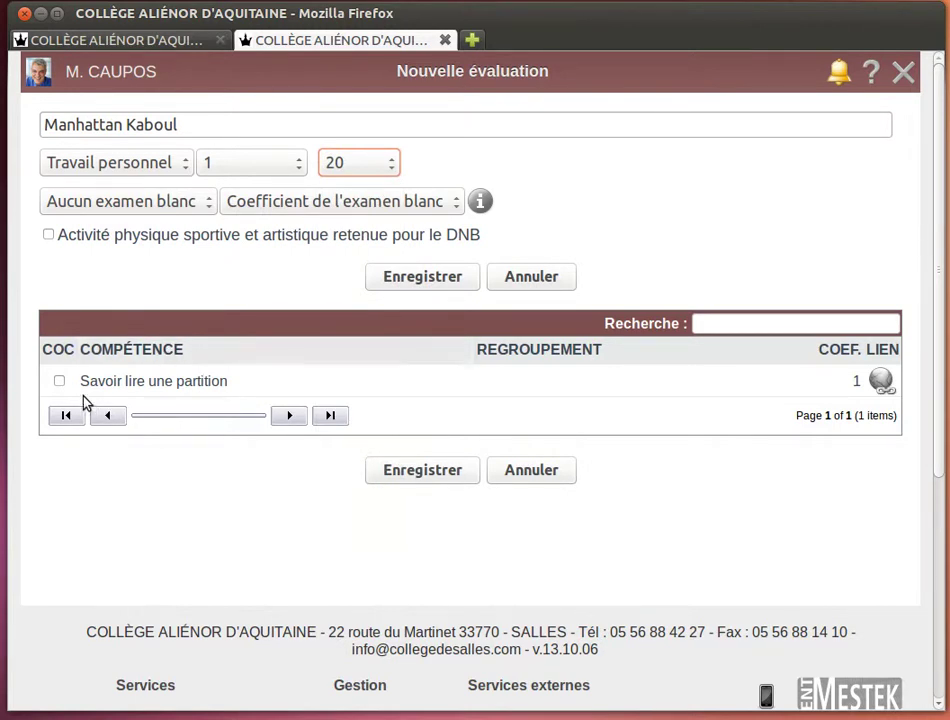
{"action": "left_click", "coordinate": [60, 383]}
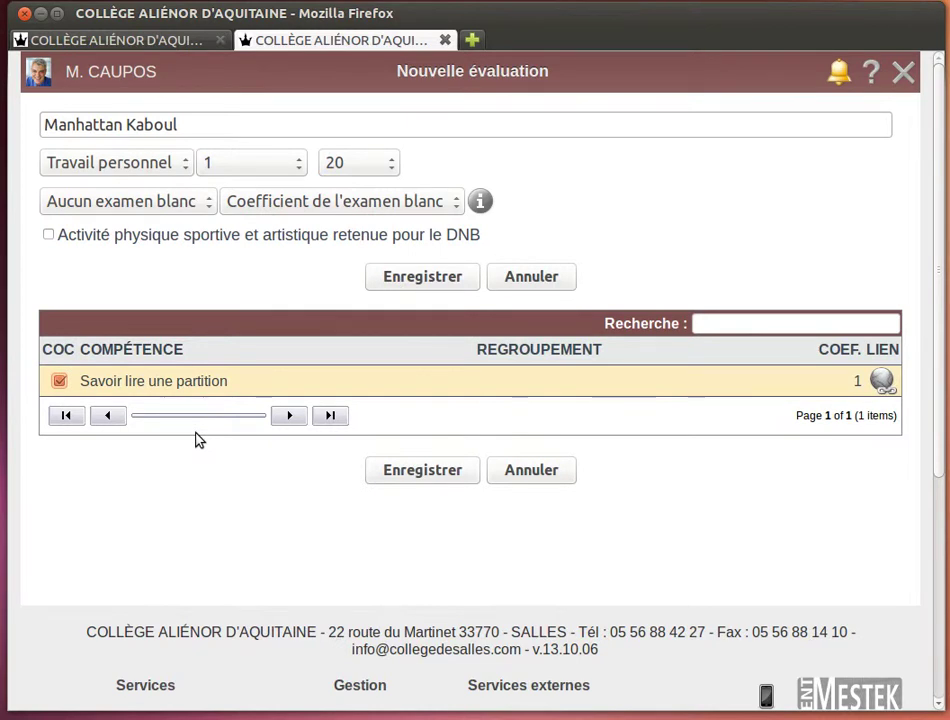
{"action": "mouse_move", "coordinate": [45, 75]}
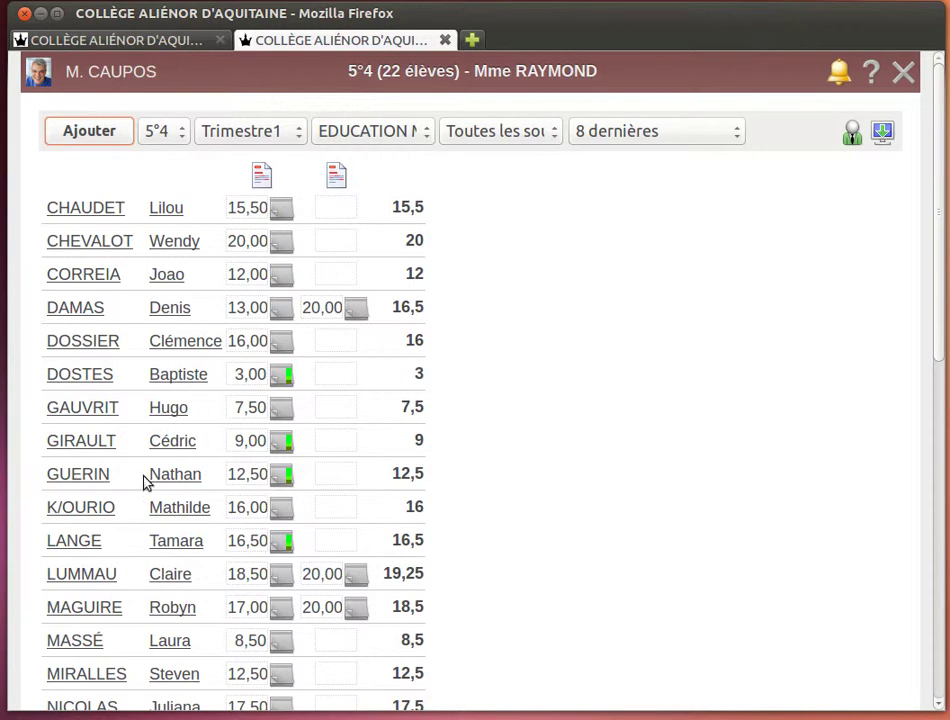
View the Trimestre1 results of the 5°4 pupil averaging 19,25, check the ARTS PLASTIQUES details and close the results
{"action": "left_click", "coordinate": [80, 575]}
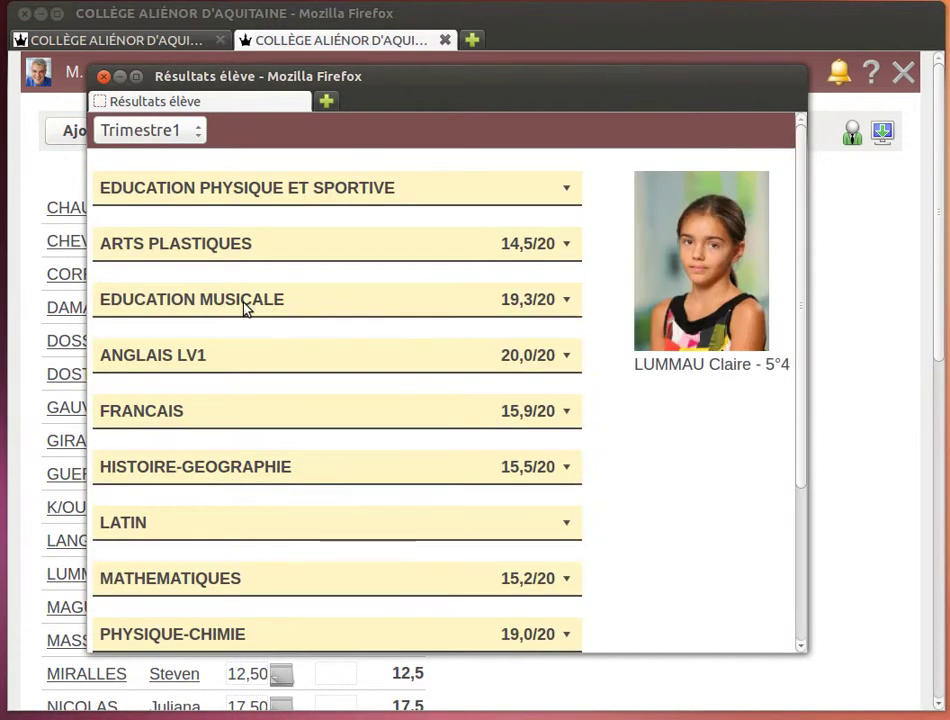
{"action": "left_click", "coordinate": [314, 255]}
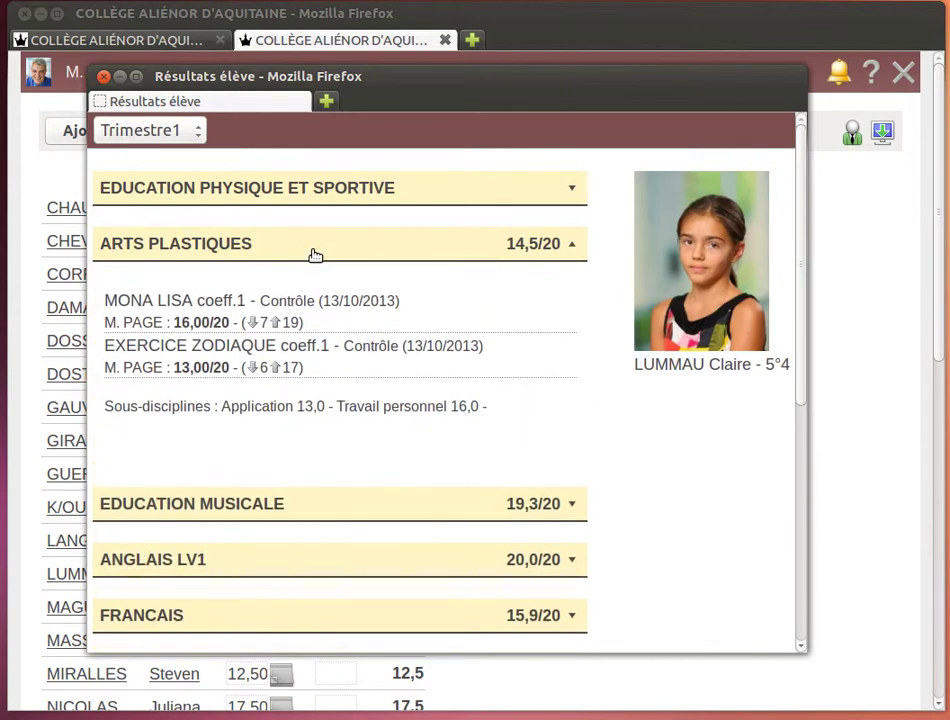
{"action": "left_click", "coordinate": [103, 76]}
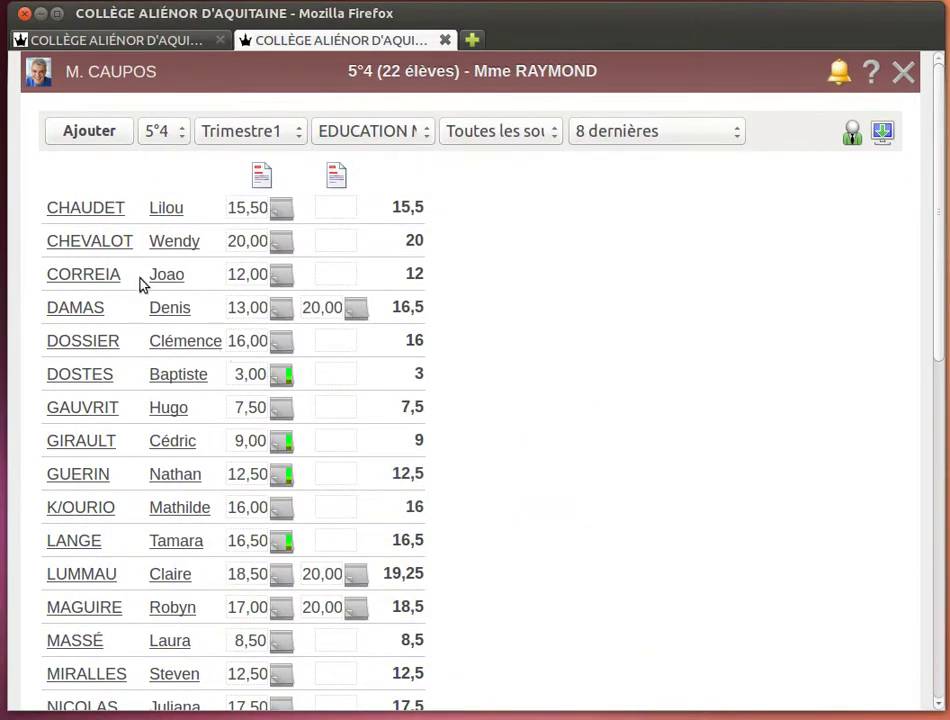
Open a new report in Mes sanctions, review its form and Règlement section, and return to the 5°4 evaluations
{"action": "left_click", "coordinate": [38, 72]}
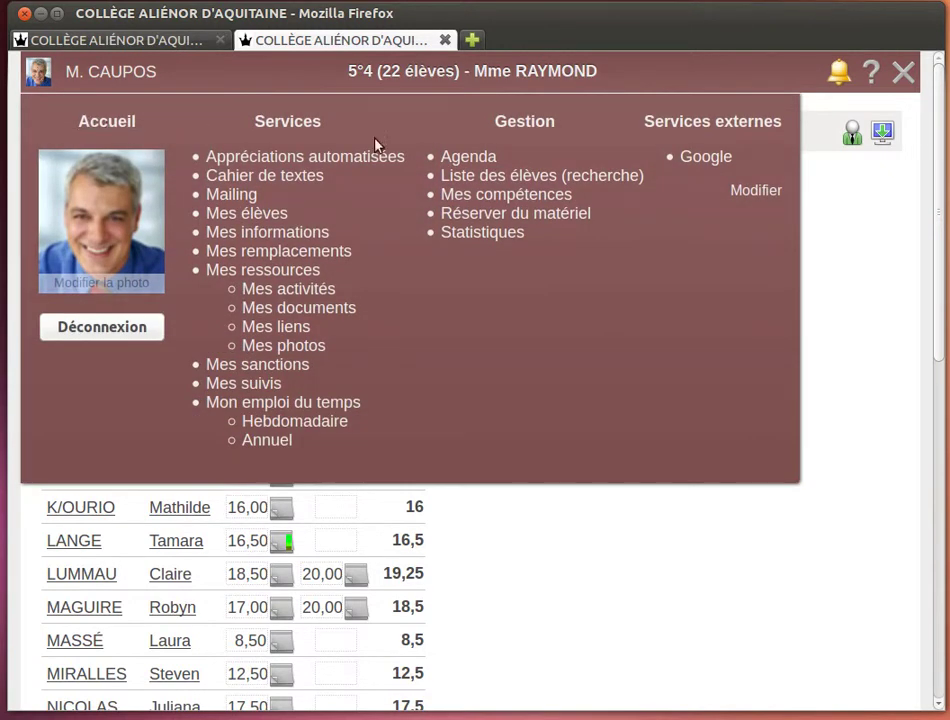
{"action": "left_click", "coordinate": [268, 366]}
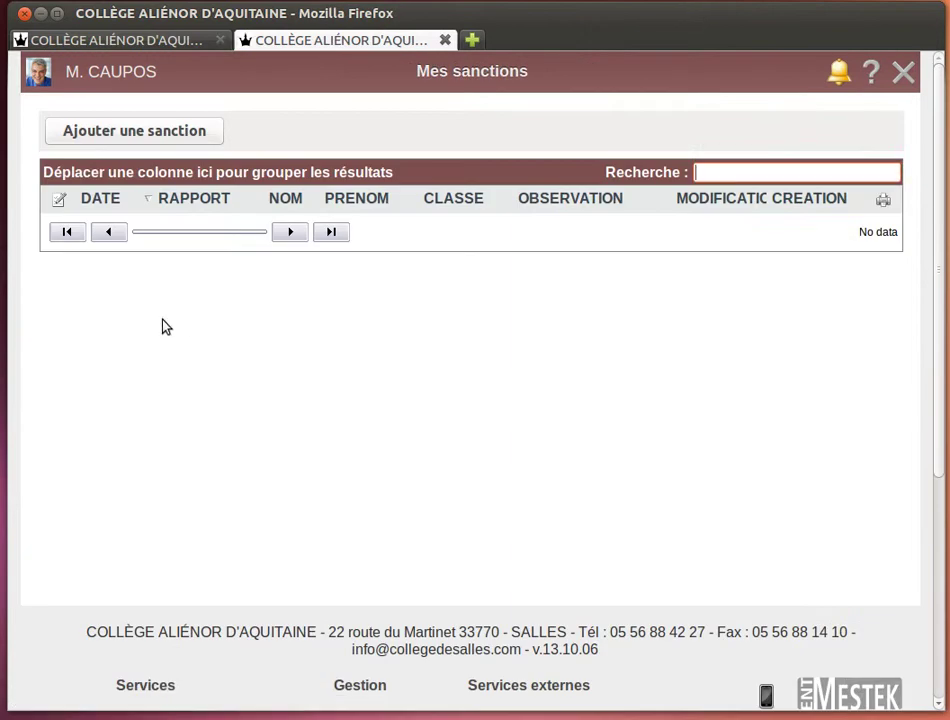
{"action": "left_click", "coordinate": [92, 138]}
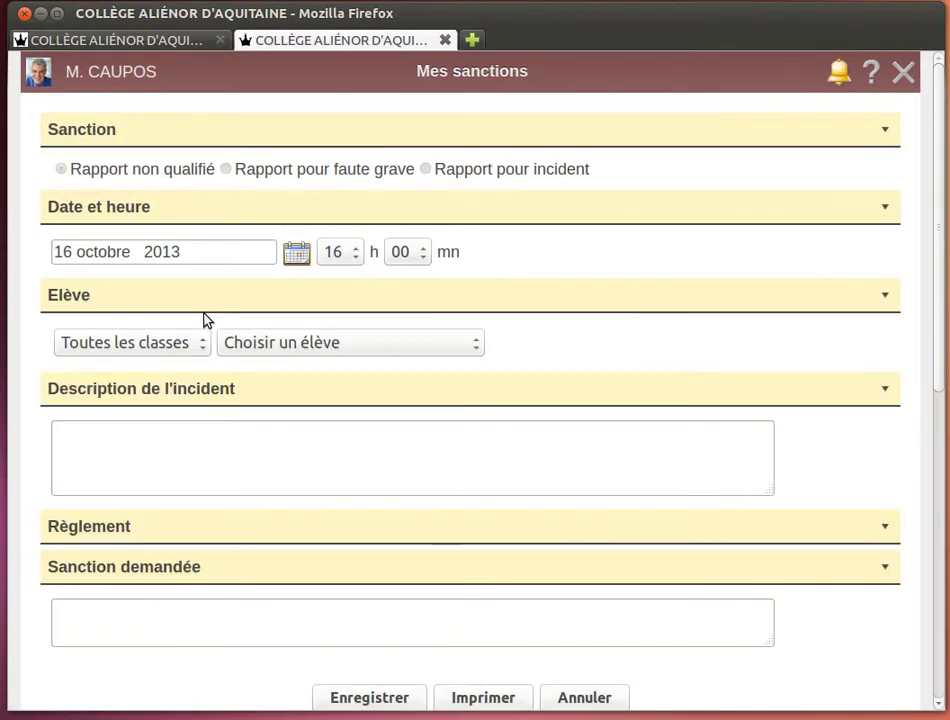
{"action": "left_click", "coordinate": [142, 539]}
{"action": "scroll", "coordinate": [157, 496], "scroll_direction": "down", "scroll_amount": 5}
{"action": "scroll", "coordinate": [157, 496], "scroll_direction": "up", "scroll_amount": 4}
{"action": "left_click", "coordinate": [159, 439]}
{"action": "scroll", "coordinate": [145, 505], "scroll_direction": "up", "scroll_amount": 2}
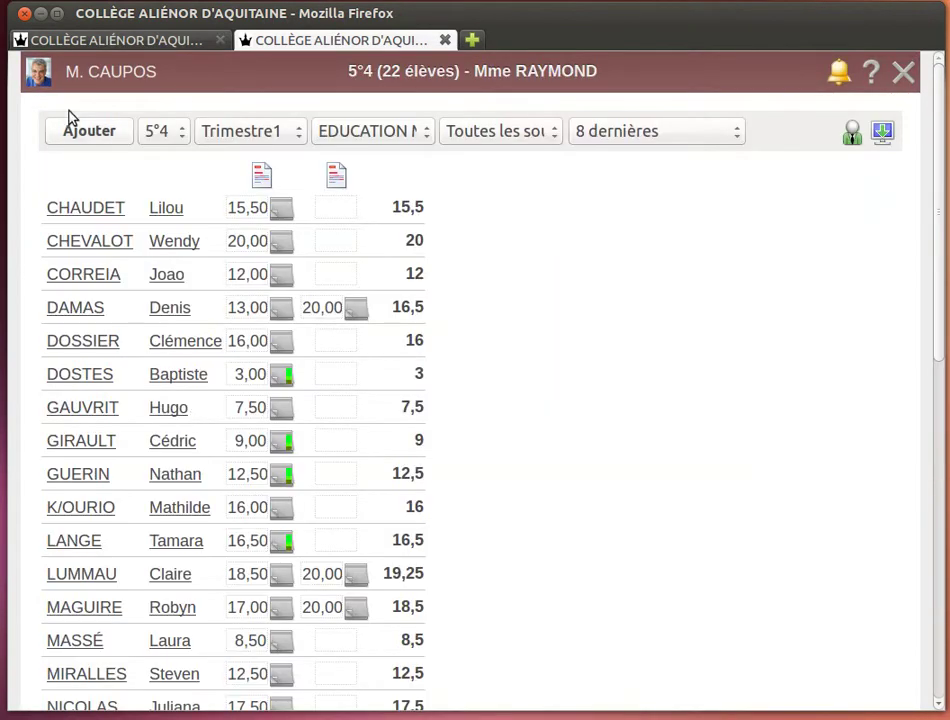
Open Mes suivis, filter the follow-up comments by a pupil's surname and clear the search
{"action": "left_click", "coordinate": [40, 72]}
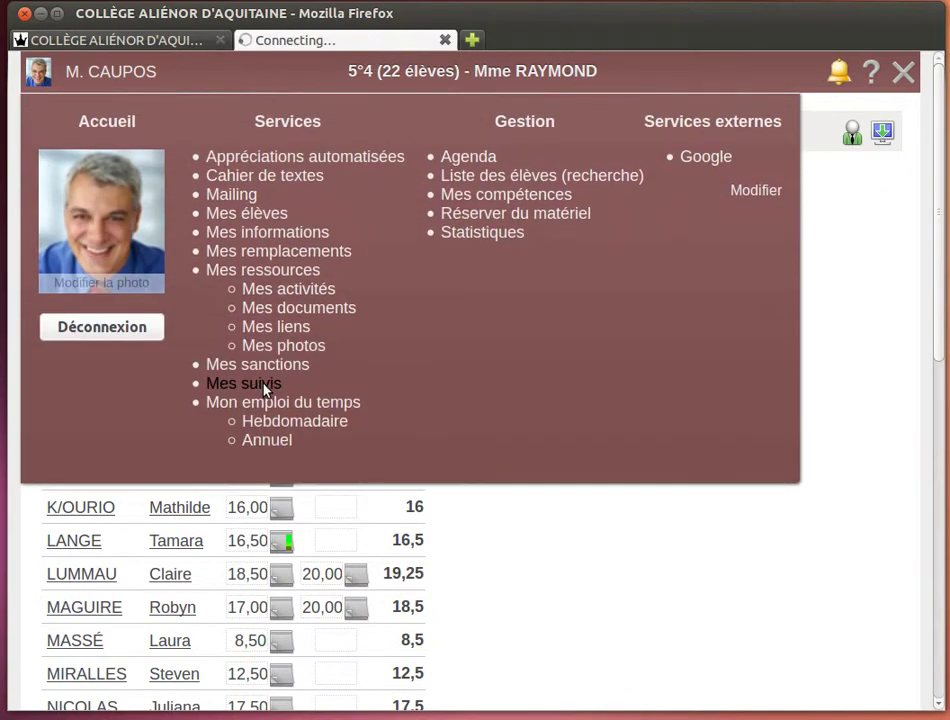
{"action": "left_click", "coordinate": [263, 386]}
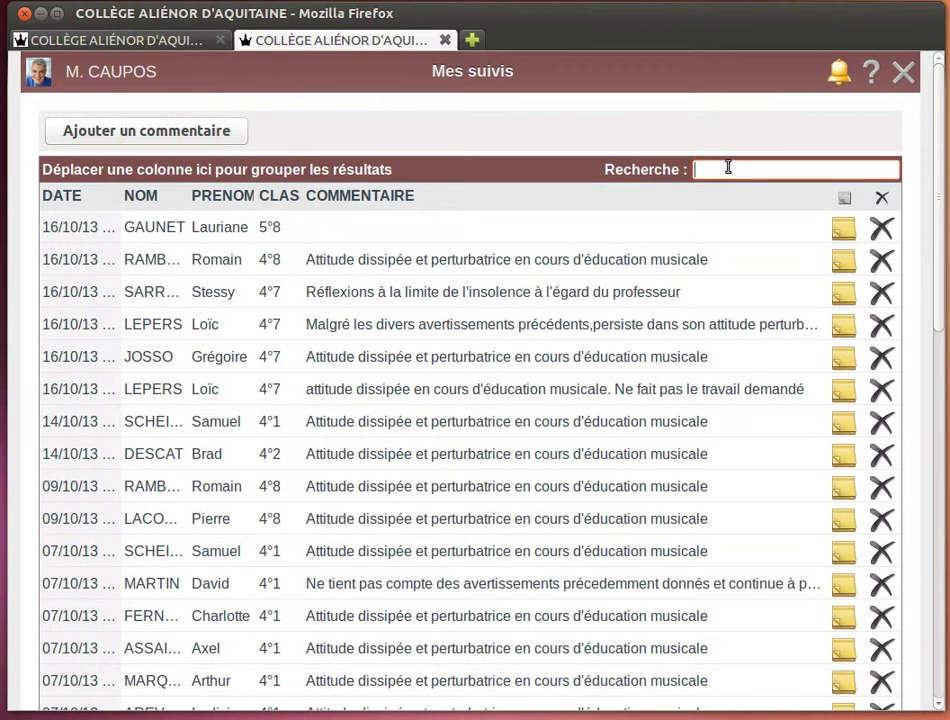
{"action": "type", "text": "i"}
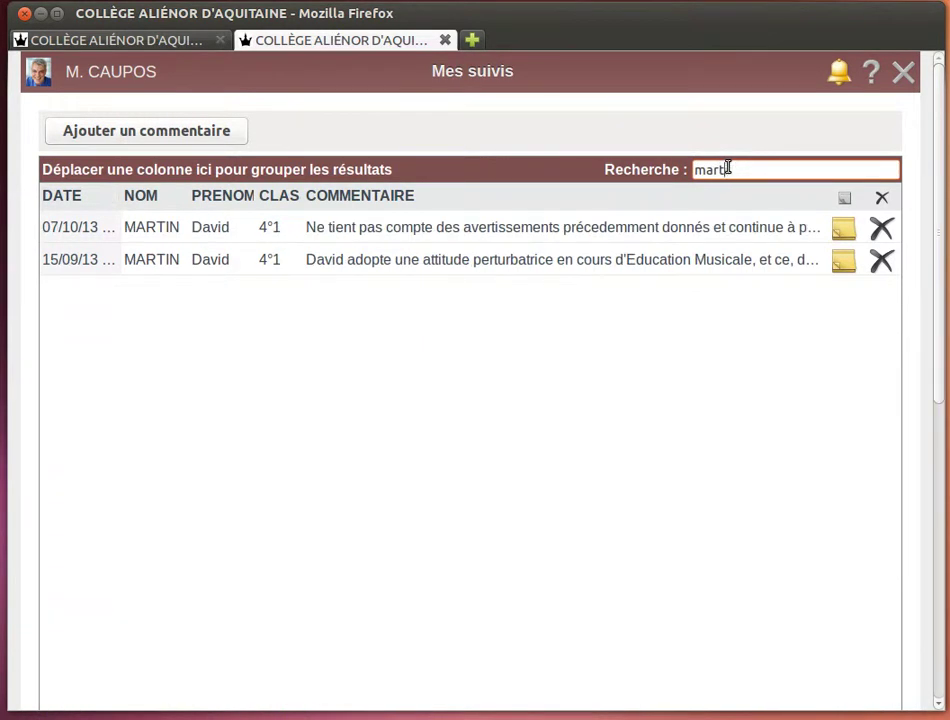
{"action": "key", "text": "BackSpace"}
Open Mailing and address a new message to all the pupils of class 3°1
{"action": "mouse_move", "coordinate": [83, 99]}
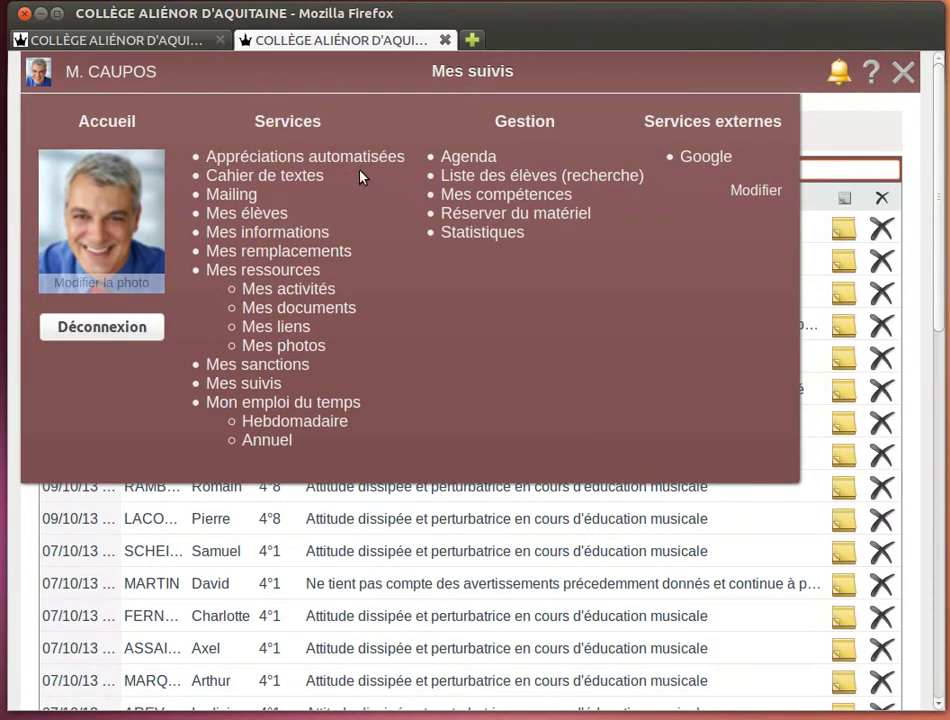
{"action": "left_click", "coordinate": [241, 196]}
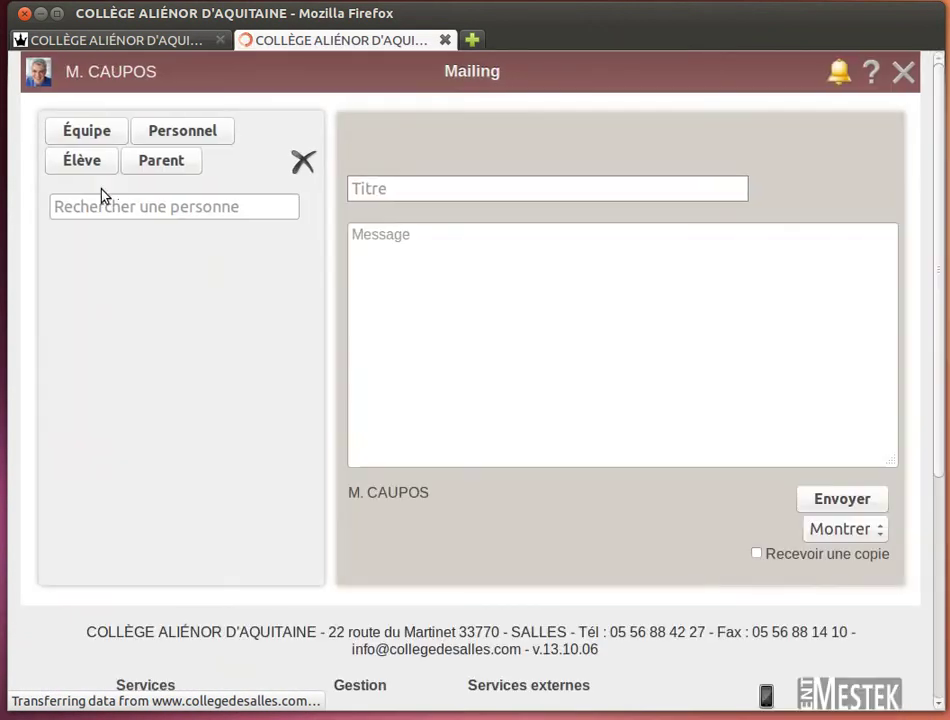
{"action": "left_click", "coordinate": [82, 165]}
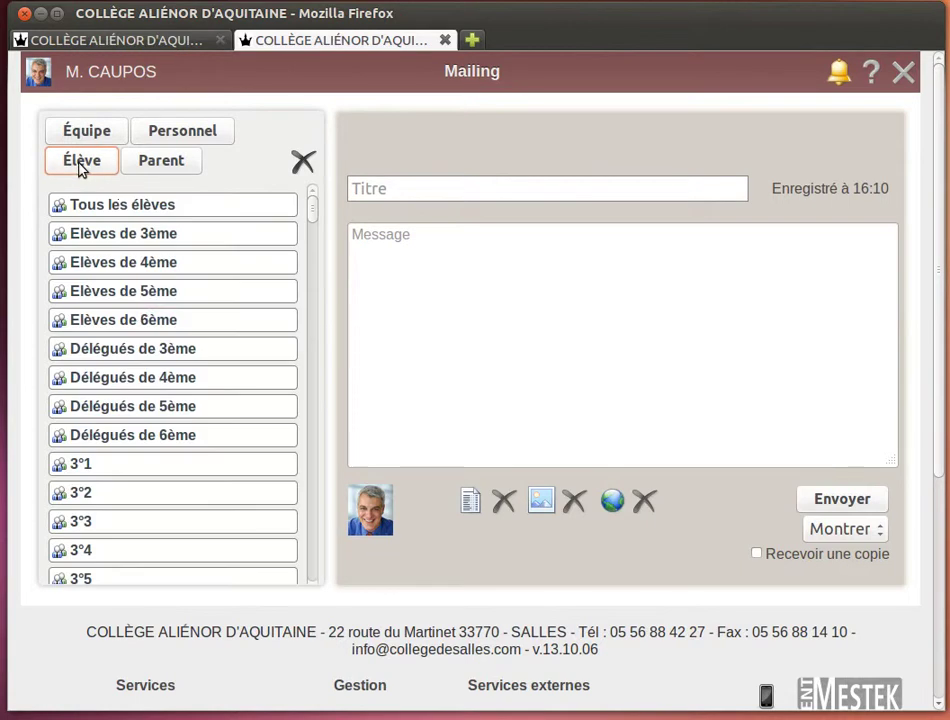
{"action": "scroll", "coordinate": [119, 460], "scroll_direction": "down", "scroll_amount": 3}
{"action": "left_click", "coordinate": [135, 298]}
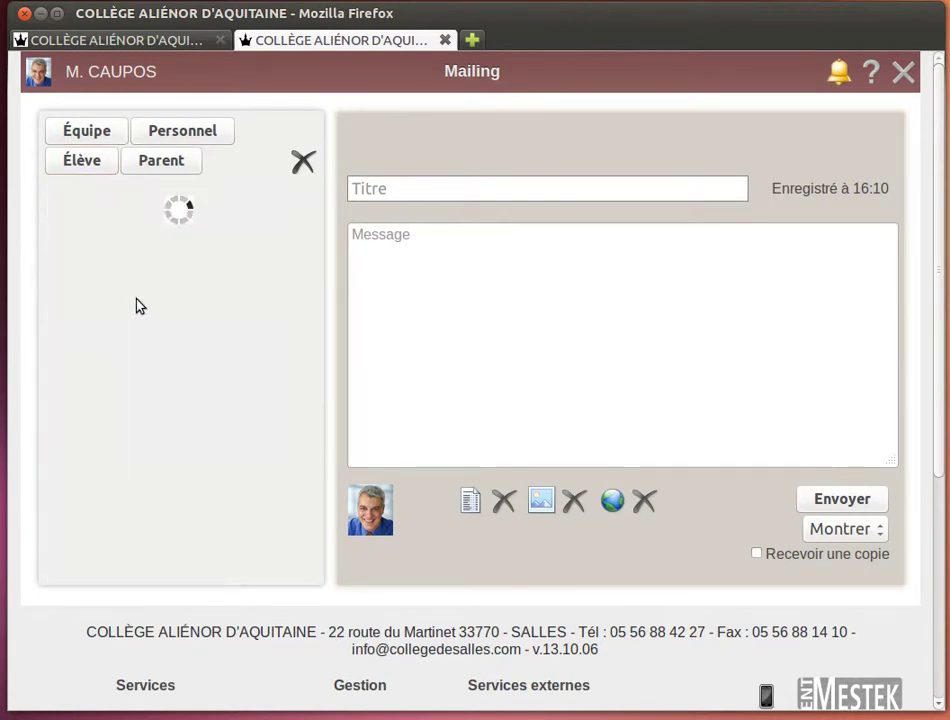
{"action": "left_click", "coordinate": [288, 206]}
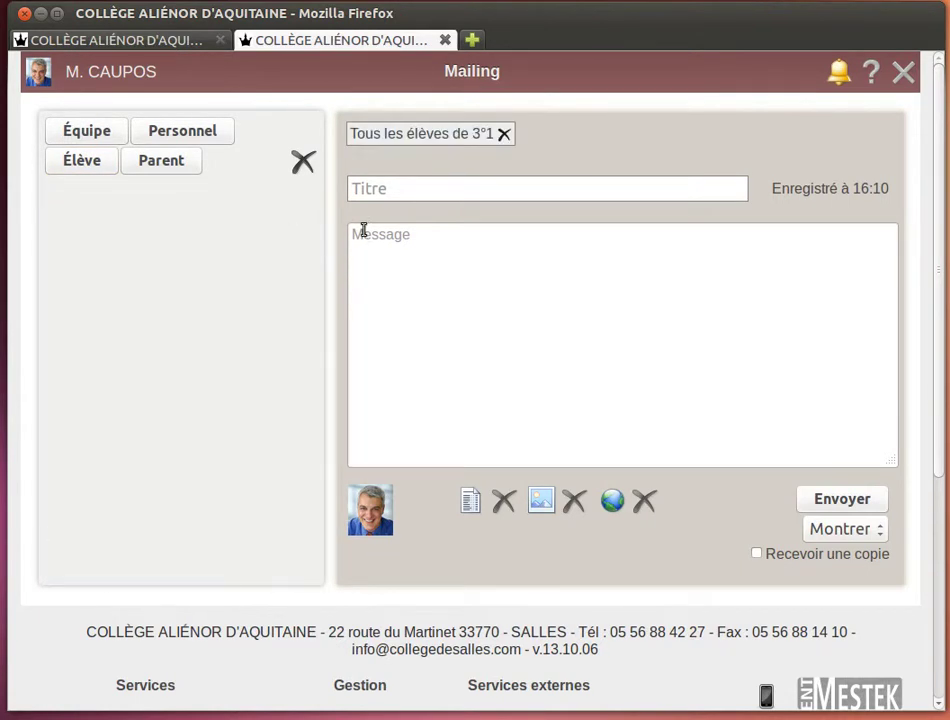
Attach the manhattan_kaboul picture to the 3°1 message and check the recipient visibility options
{"action": "left_click", "coordinate": [394, 252]}
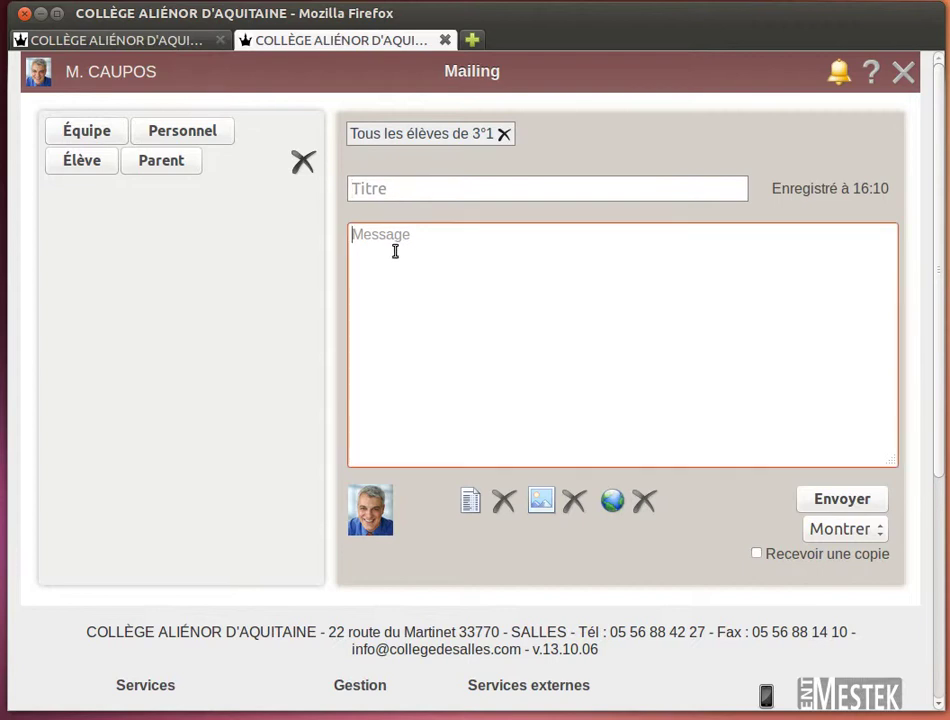
{"action": "left_click", "coordinate": [541, 500]}
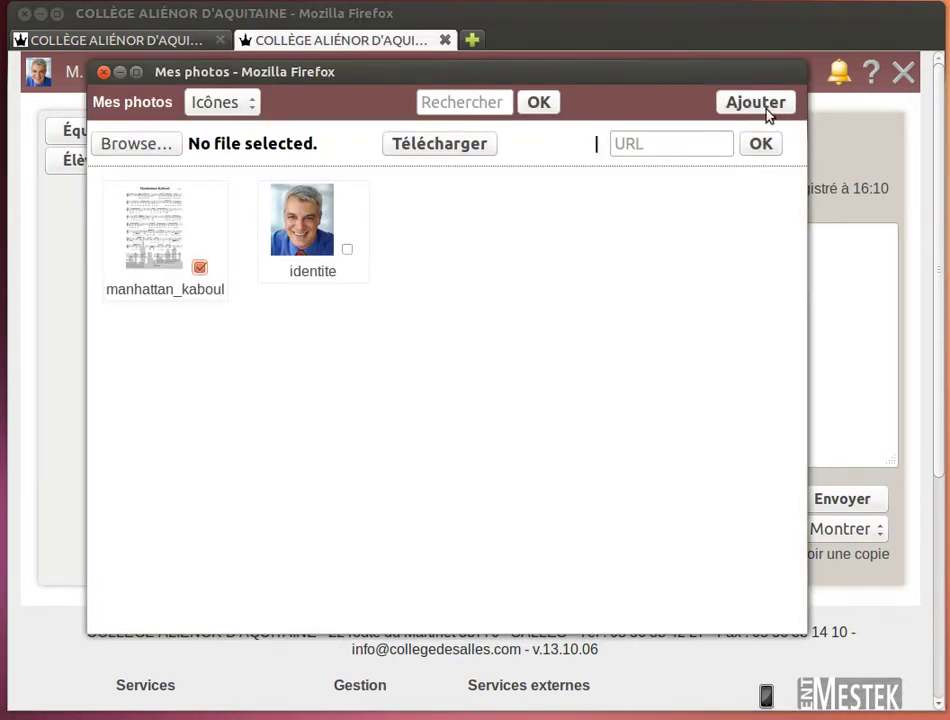
{"action": "left_click", "coordinate": [757, 103]}
{"action": "left_click", "coordinate": [860, 532]}
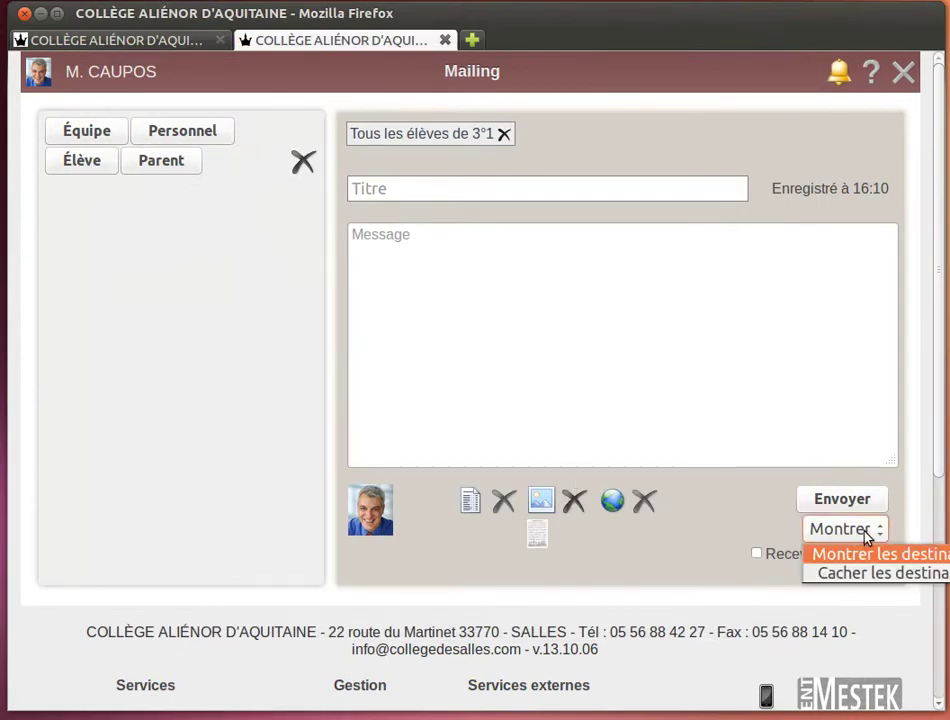
{"action": "left_click", "coordinate": [735, 512]}
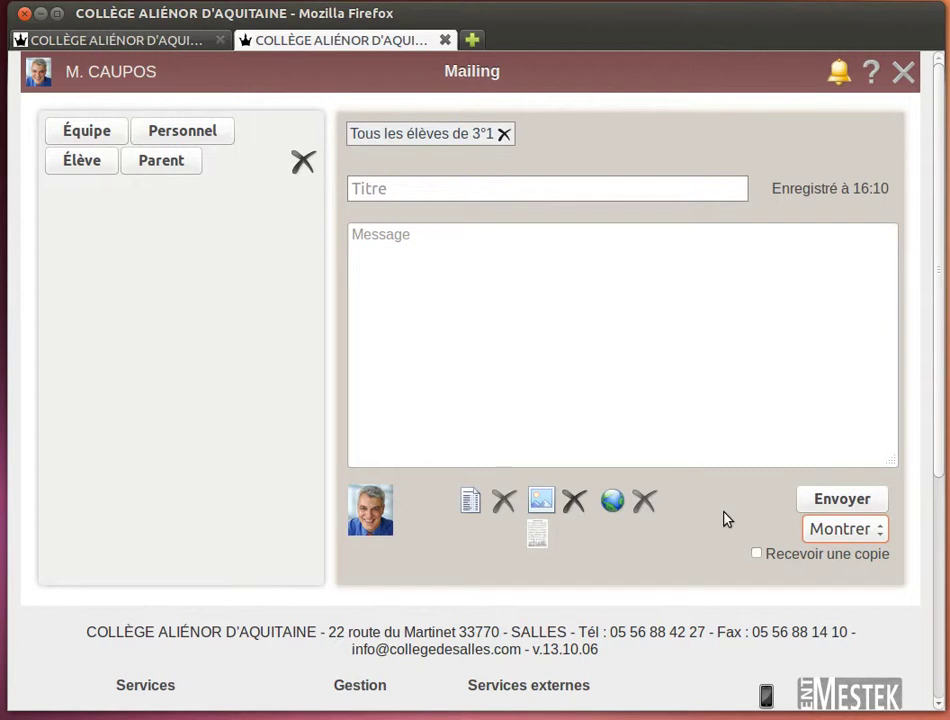
Open the Agenda and examine the details and alert options of the 08:30 CROSS DU COLLEGE event on 18 October 2013
{"action": "left_click", "coordinate": [38, 71]}
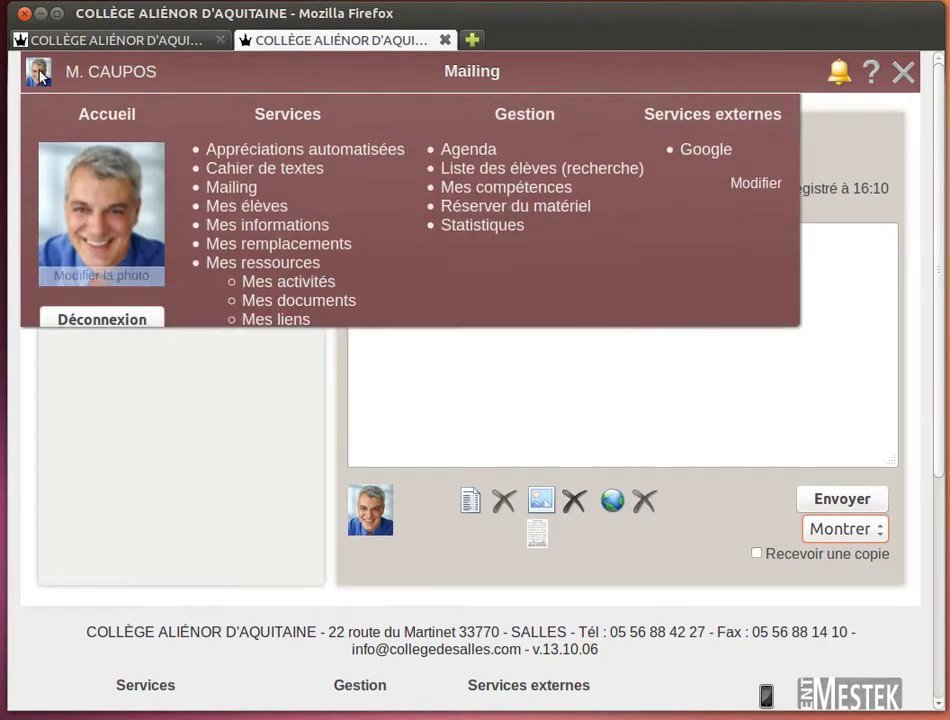
{"action": "left_click", "coordinate": [486, 157]}
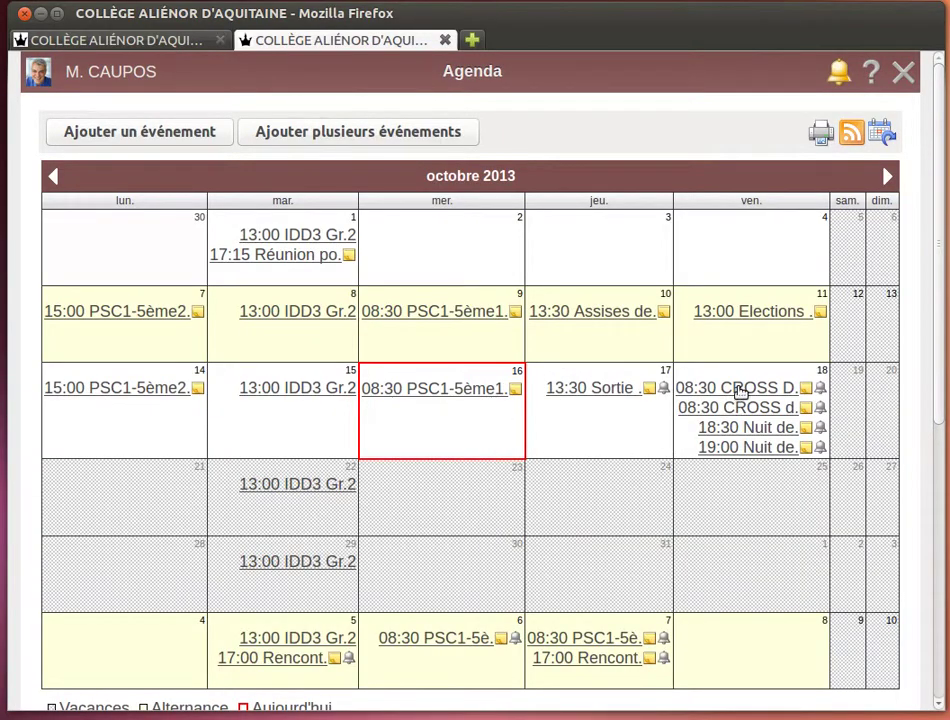
{"action": "left_click", "coordinate": [738, 390]}
{"action": "left_click", "coordinate": [248, 203]}
{"action": "left_click", "coordinate": [820, 388]}
{"action": "left_click", "coordinate": [536, 456]}
{"action": "left_click", "coordinate": [660, 362]}
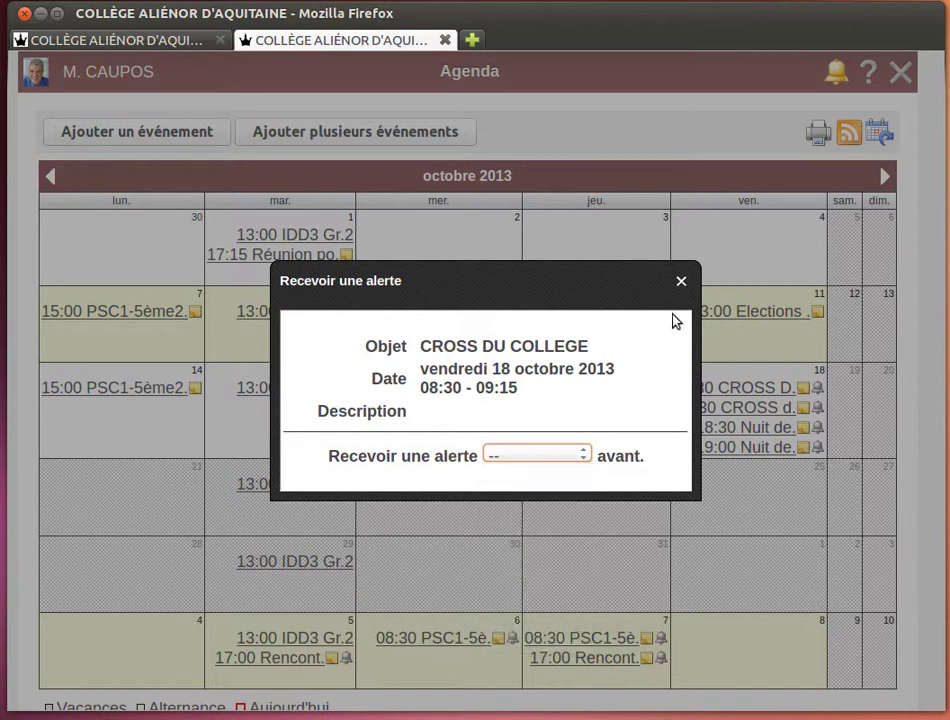
{"action": "left_click", "coordinate": [681, 283]}
Return to the weekly timetable, go to the current week and hide the public agenda events
{"action": "left_click", "coordinate": [36, 78]}
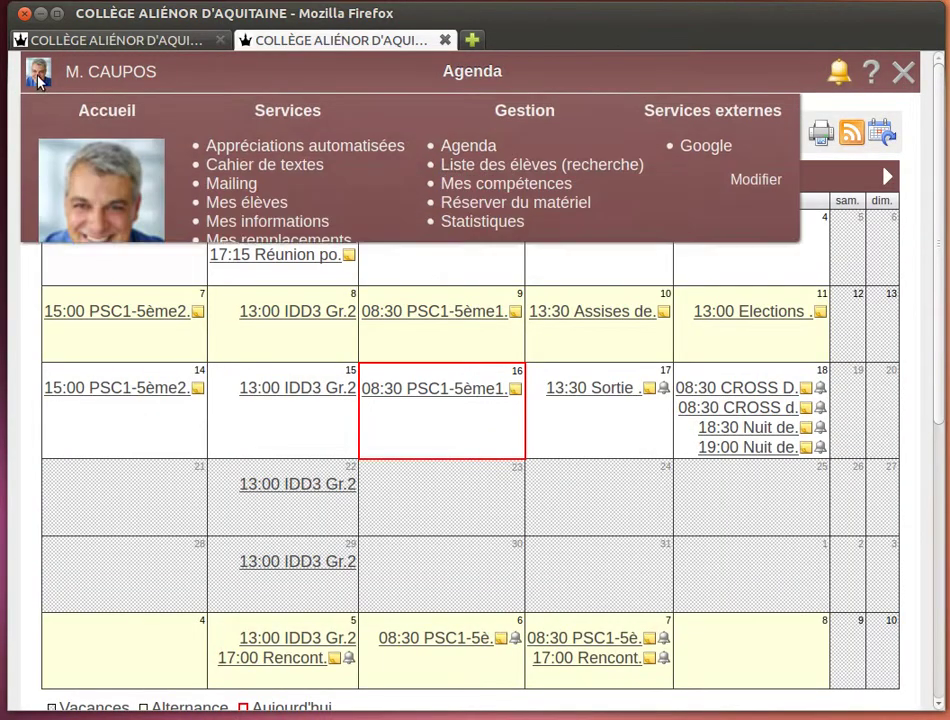
{"action": "left_click", "coordinate": [105, 125]}
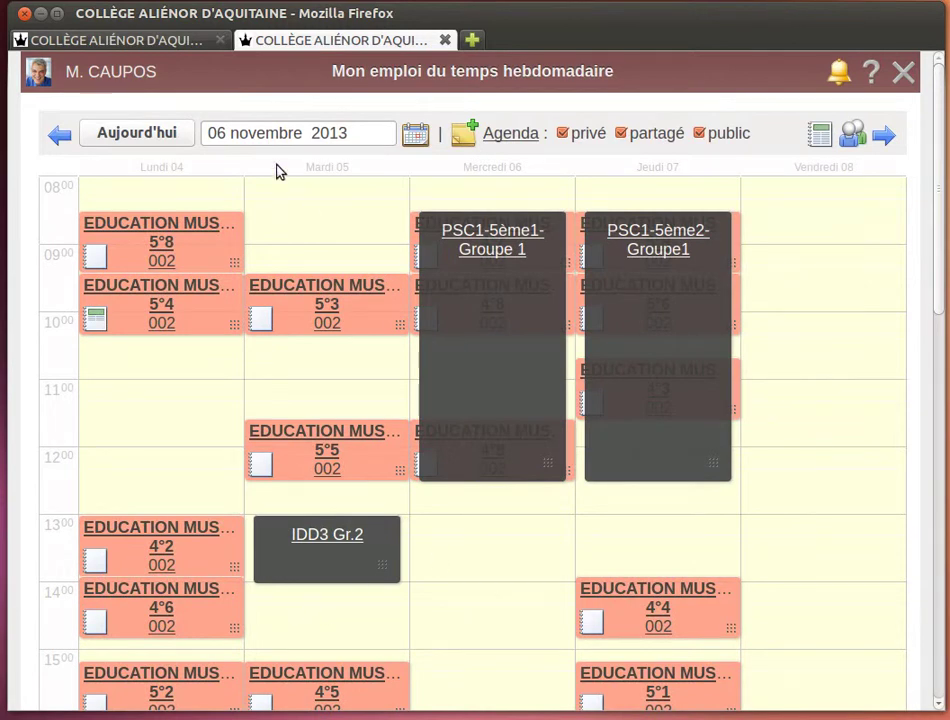
{"action": "left_click", "coordinate": [125, 140]}
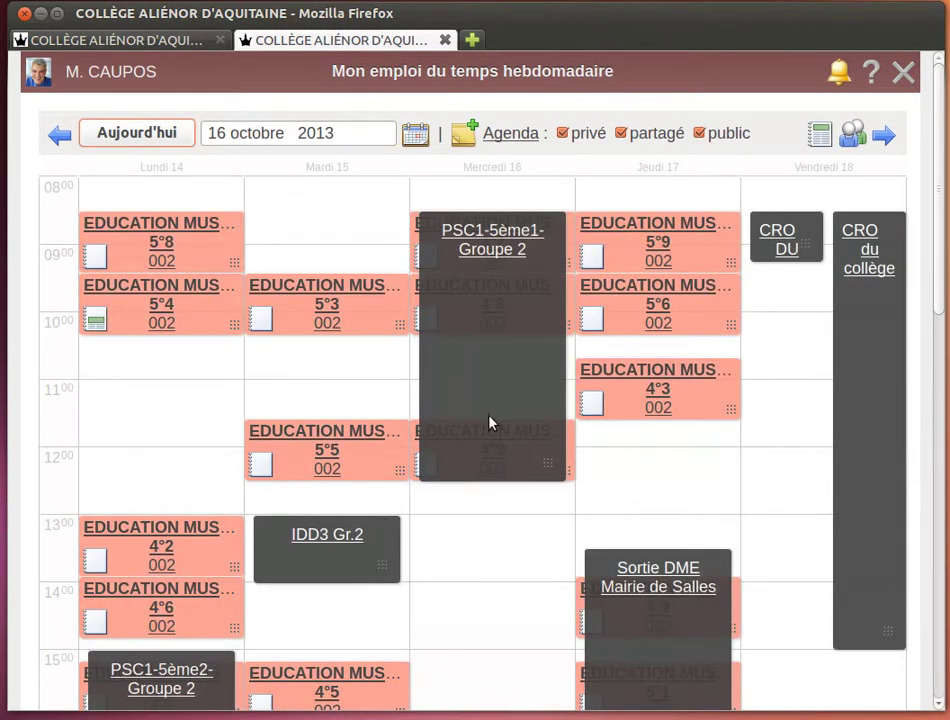
{"action": "left_click", "coordinate": [699, 133]}
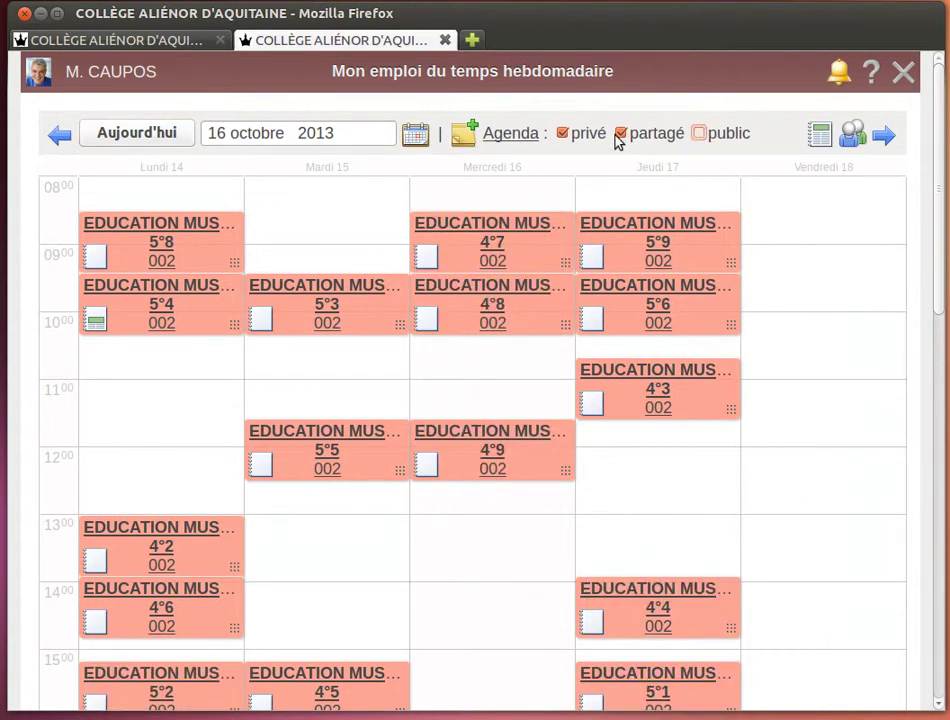
Add and save a private agenda event titled Rendez-vous on 16 October 2013 from 10:30 to 12:30
{"action": "left_click", "coordinate": [465, 138]}
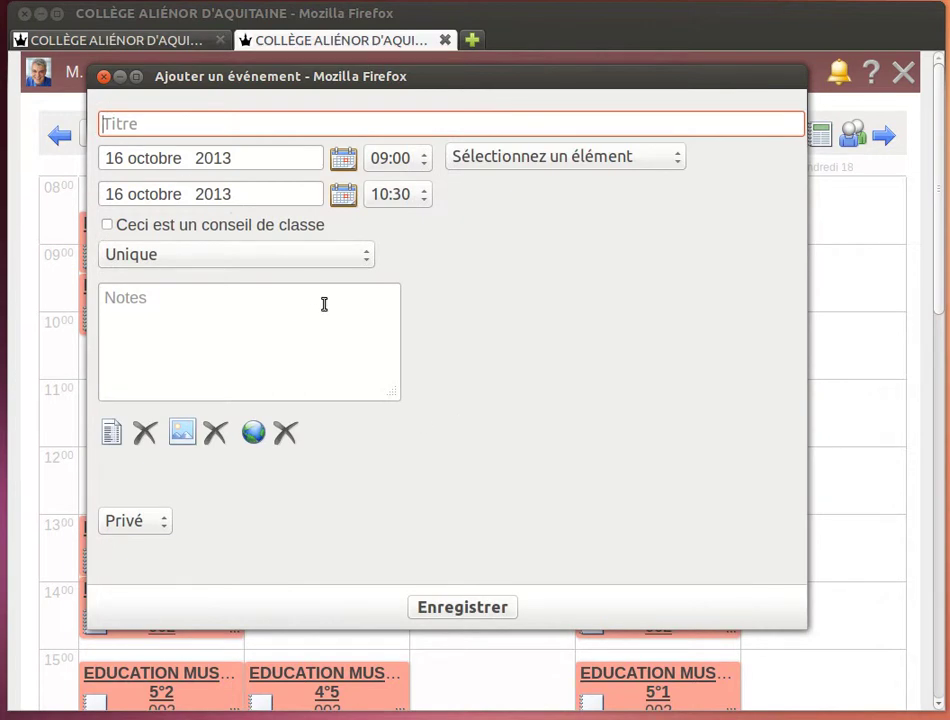
{"action": "type", "text": "Rendez-vous"}
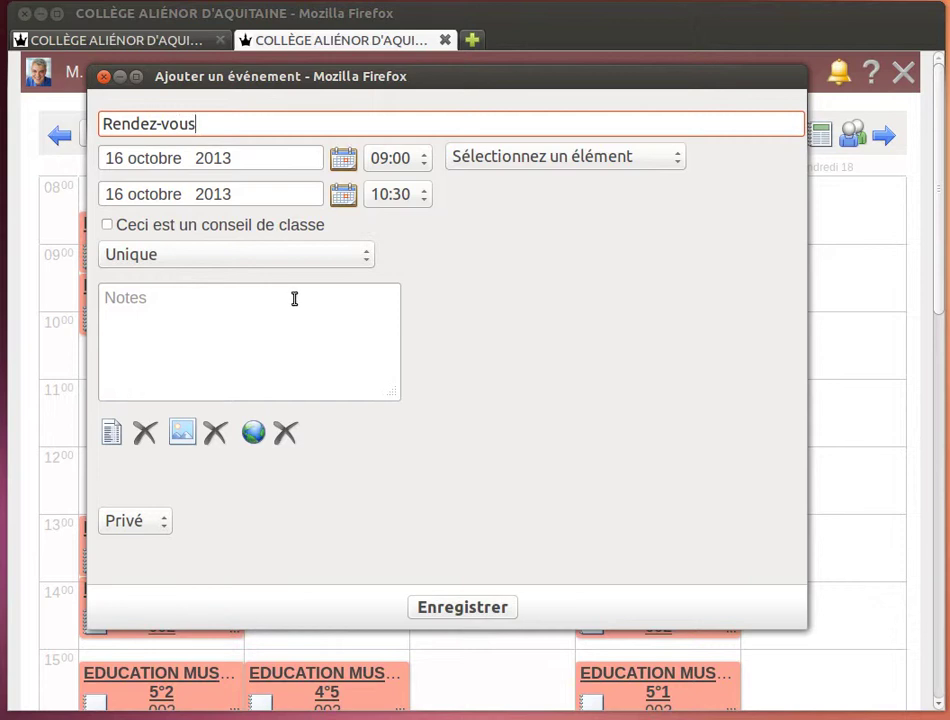
{"action": "left_click_drag", "start_coordinate": [379, 79], "coordinate": [407, 66]}
{"action": "left_click", "coordinate": [445, 148]}
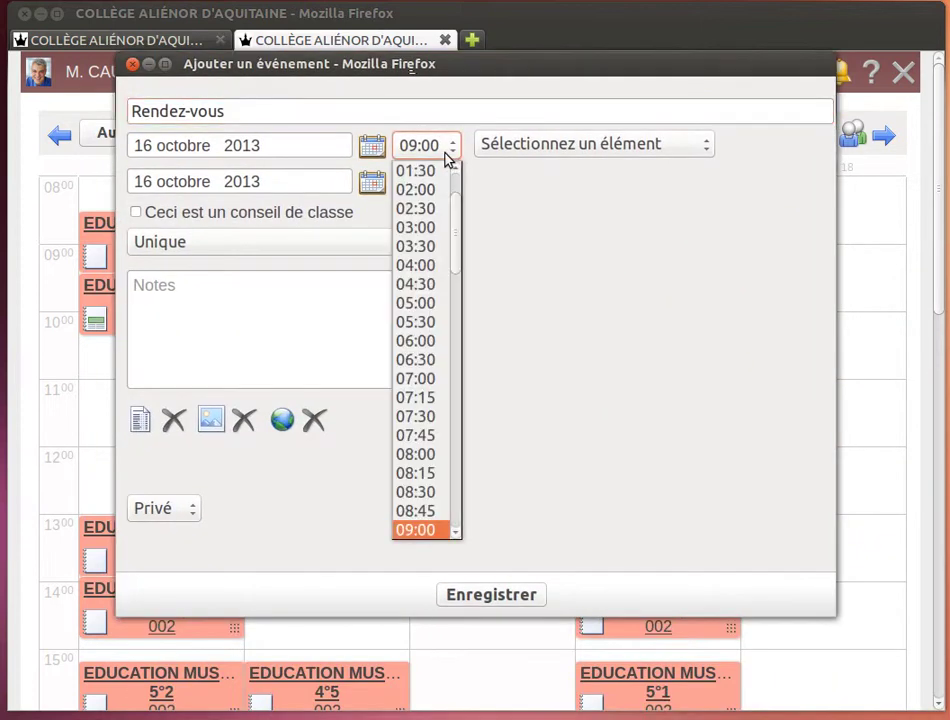
{"action": "scroll", "coordinate": [428, 386], "scroll_direction": "down", "scroll_amount": 4}
{"action": "left_click", "coordinate": [428, 416]}
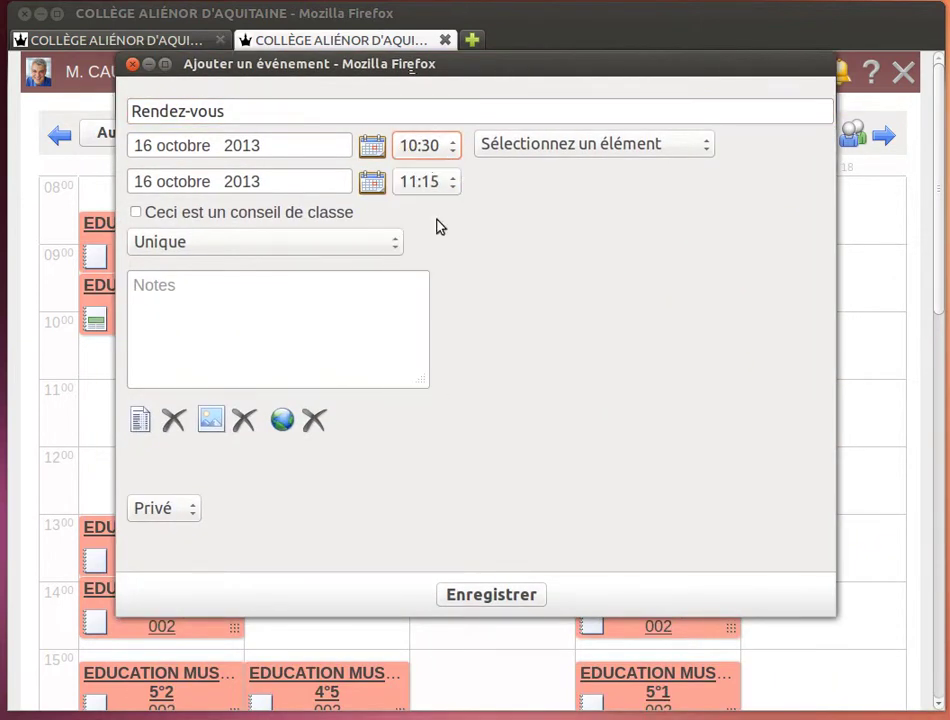
{"action": "left_click", "coordinate": [452, 183]}
{"action": "scroll", "coordinate": [432, 489], "scroll_direction": "down", "scroll_amount": 3}
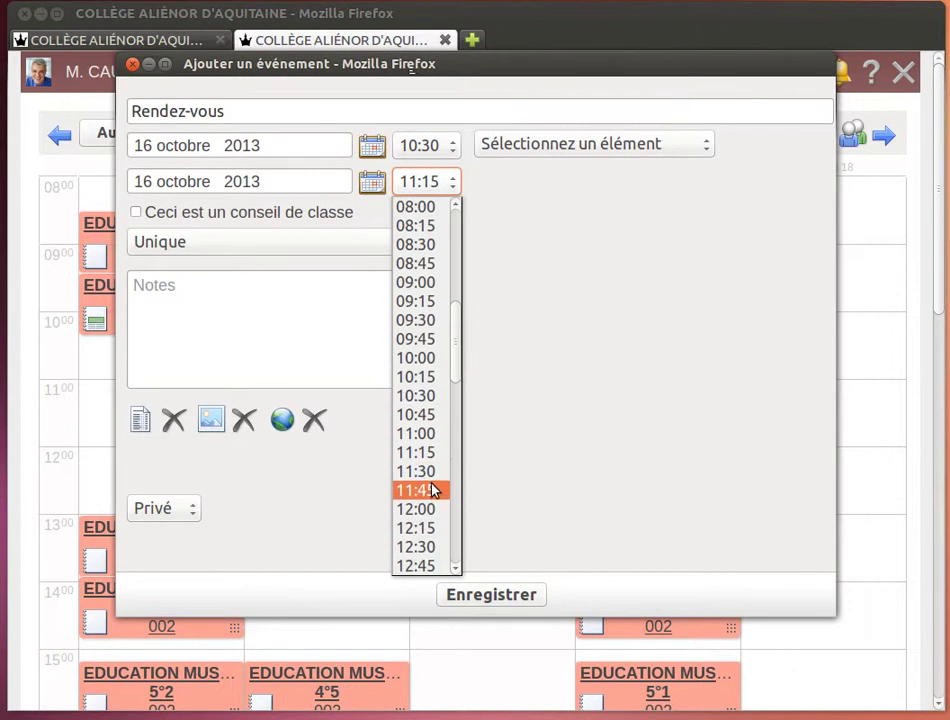
{"action": "left_click", "coordinate": [433, 547]}
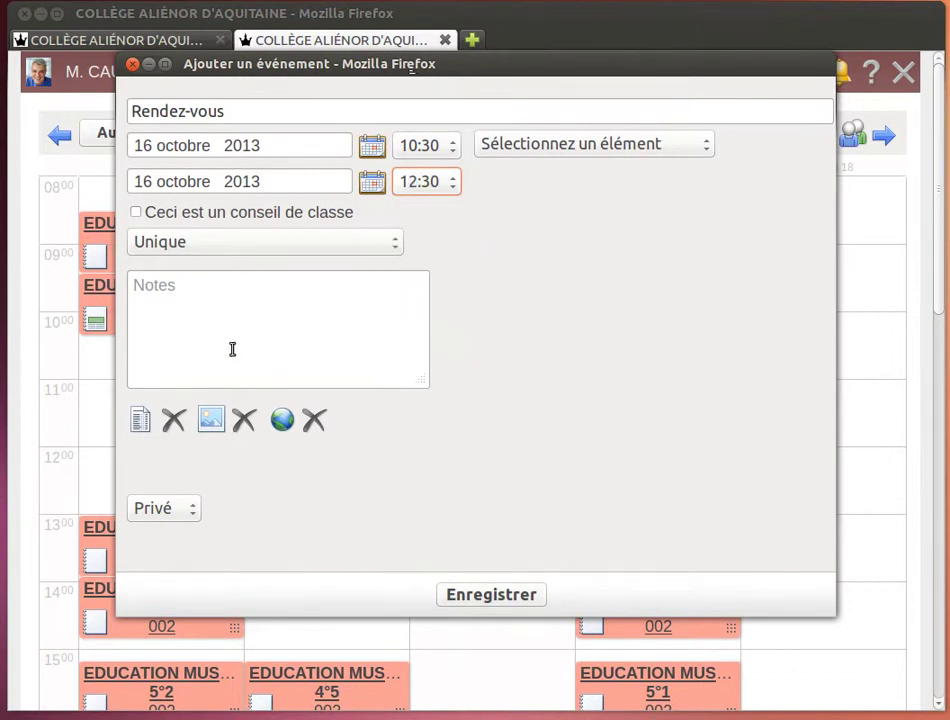
{"action": "left_click", "coordinate": [477, 598]}
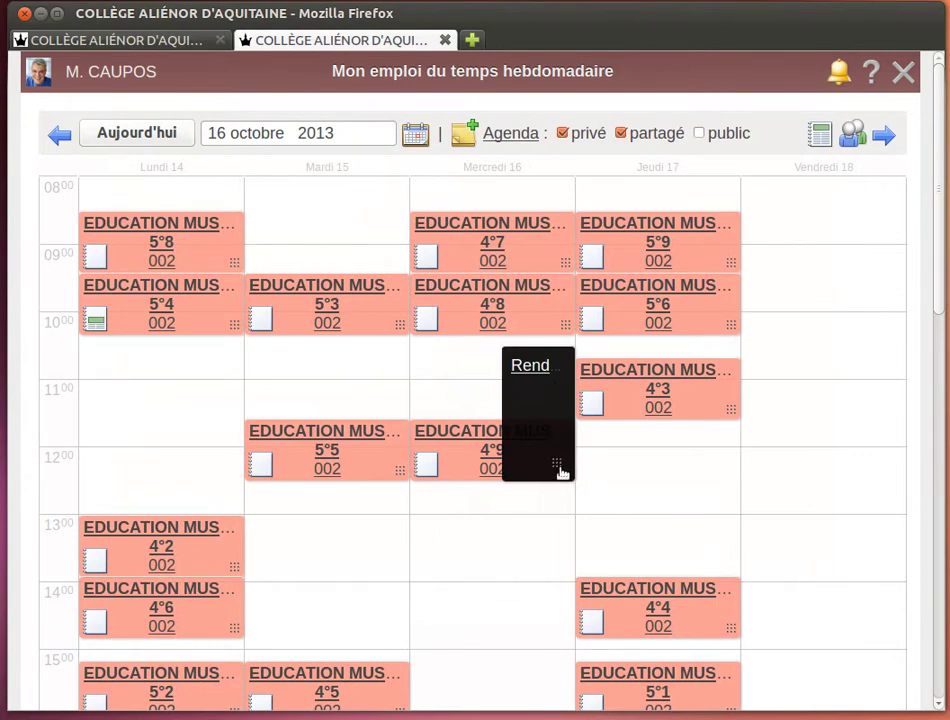
Open the Rendez-vous event, list the Professeur d'Histoire Géographie staff as possible participants, and delete the event
{"action": "left_click", "coordinate": [559, 470]}
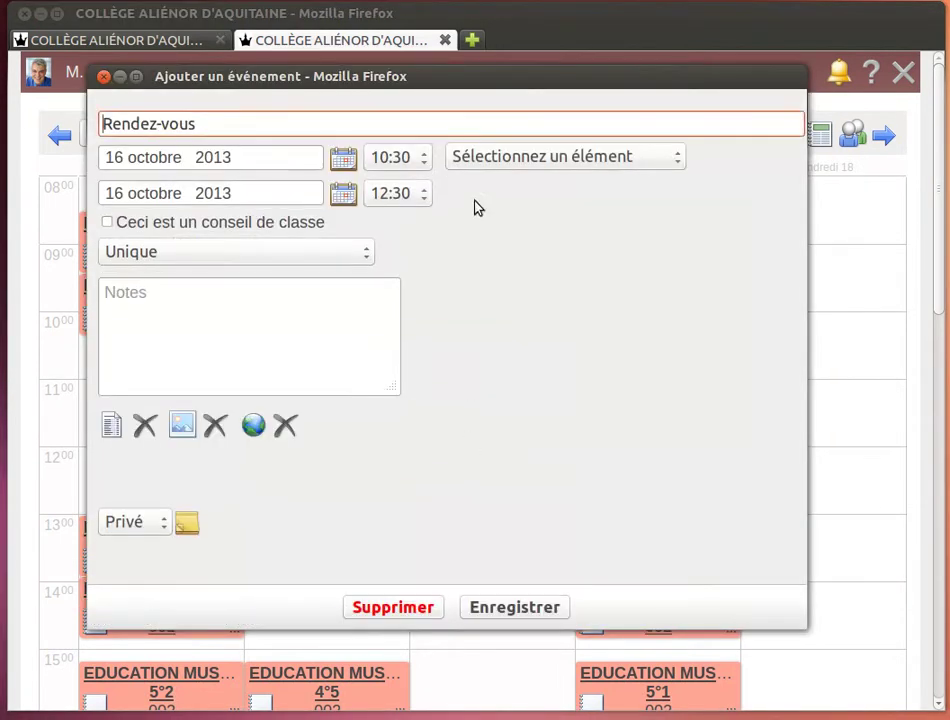
{"action": "left_click", "coordinate": [510, 160]}
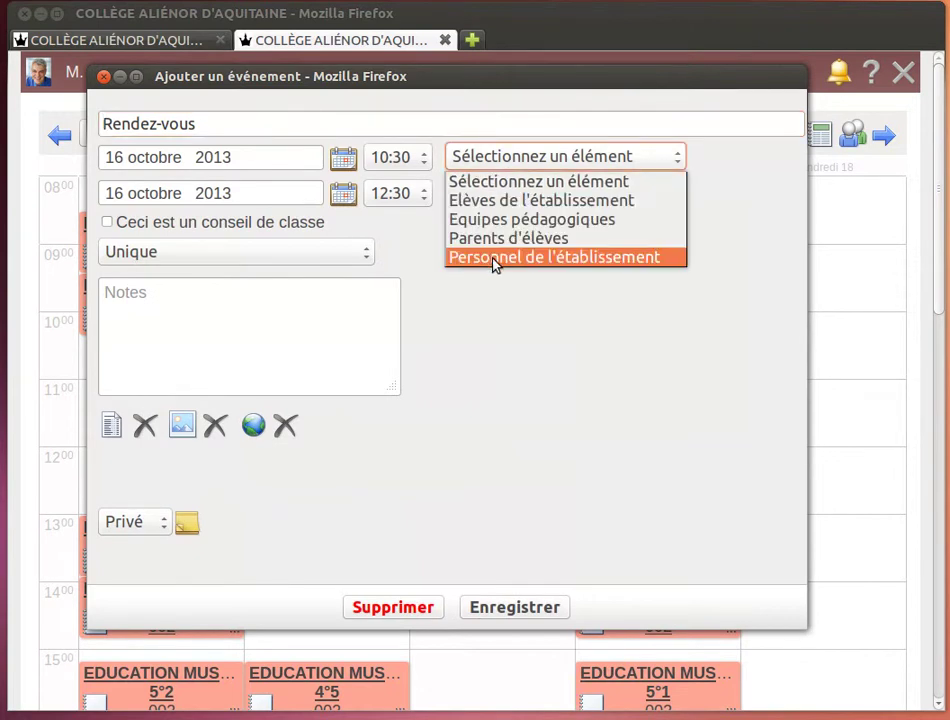
{"action": "left_click", "coordinate": [490, 258]}
{"action": "left_click", "coordinate": [507, 205]}
{"action": "scroll", "coordinate": [512, 390], "scroll_direction": "down", "scroll_amount": 12}
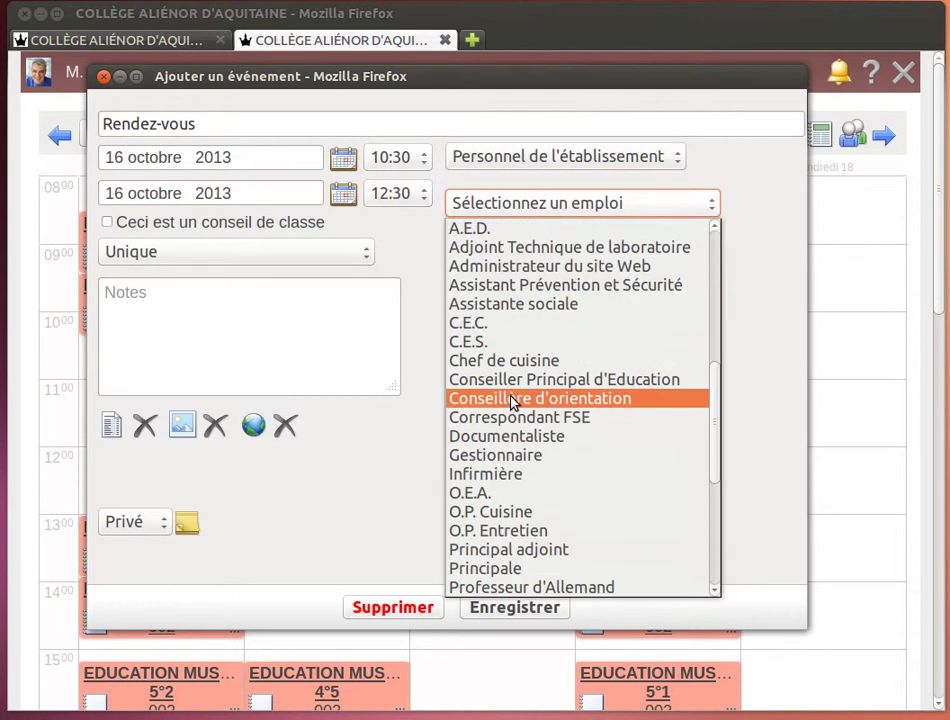
{"action": "left_click", "coordinate": [541, 437]}
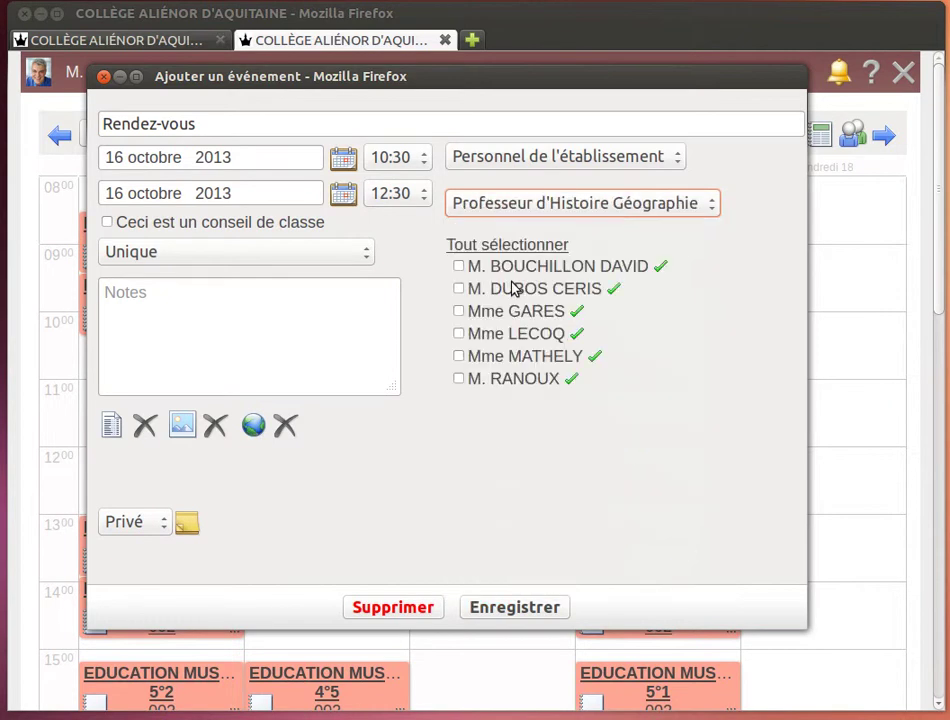
{"action": "left_click", "coordinate": [385, 610]}
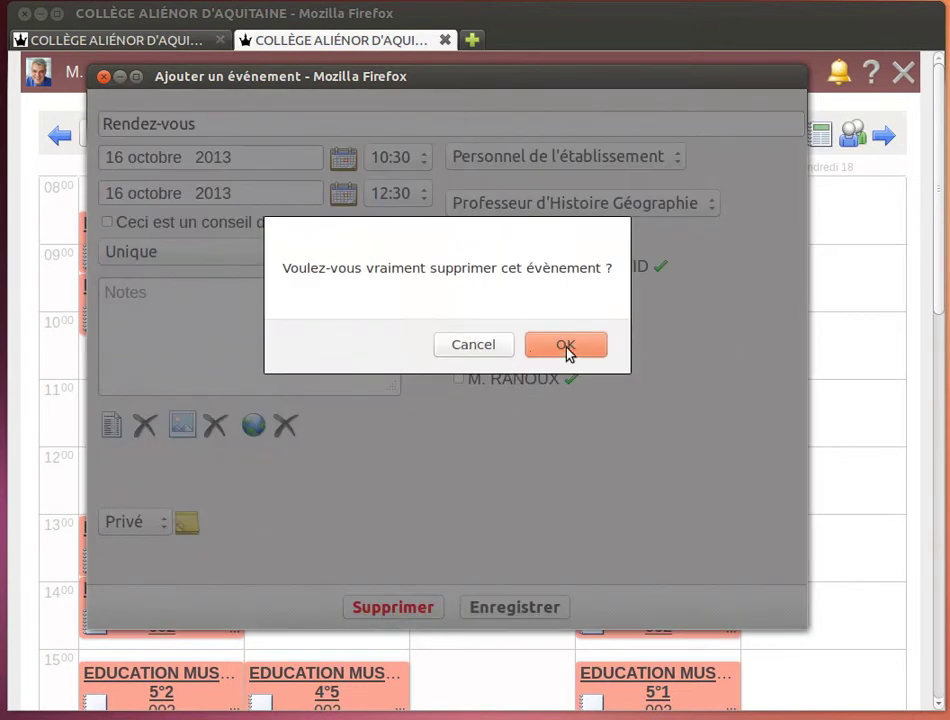
{"action": "left_click", "coordinate": [562, 346]}
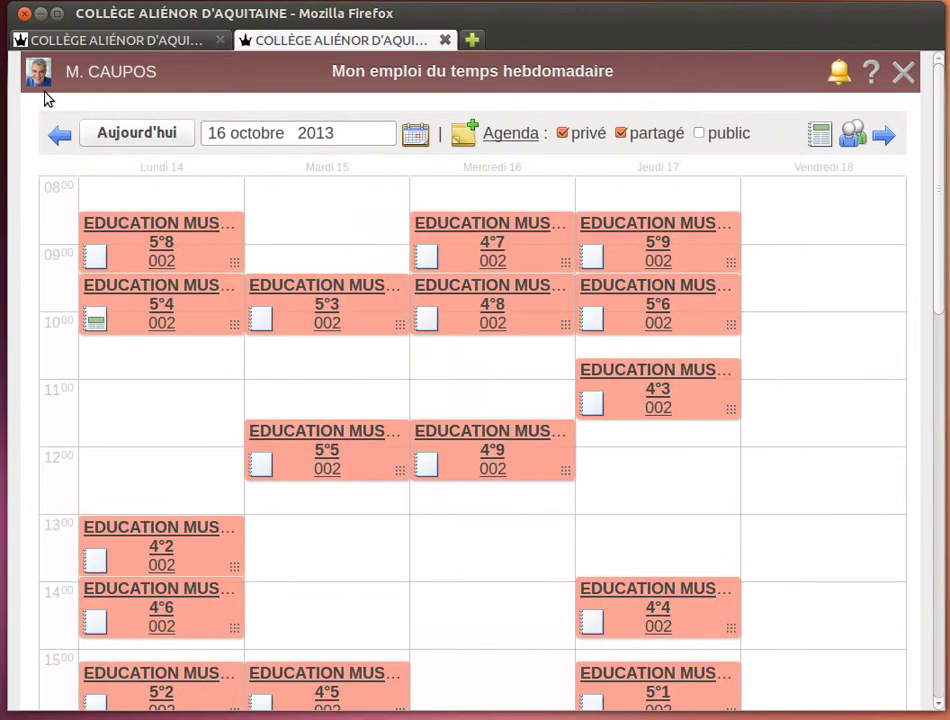
Open Mes compétences to examine the teacher's list of competences
{"action": "left_click", "coordinate": [38, 70]}
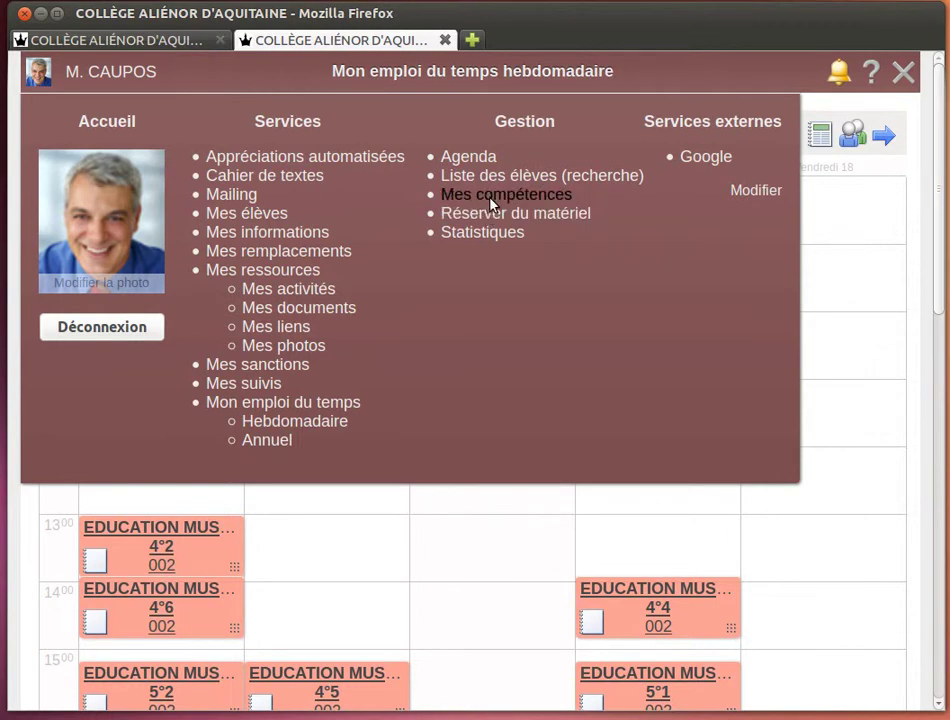
{"action": "left_click", "coordinate": [490, 197]}
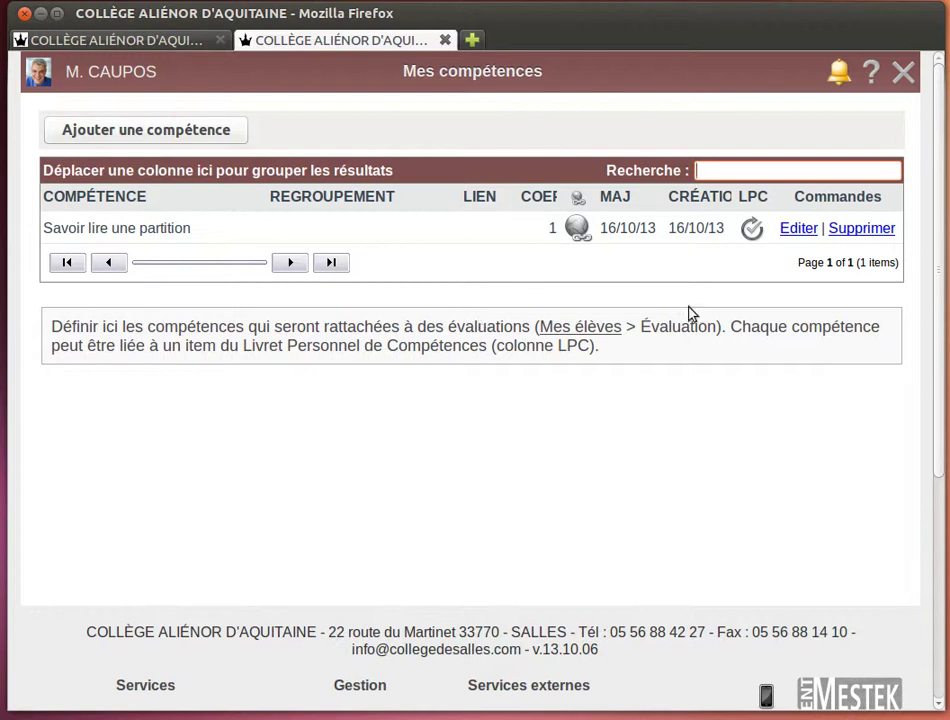
Open the equipment reservation page and view the week's bookings for Tablettes Histoire-Lettres
{"action": "left_click", "coordinate": [110, 71]}
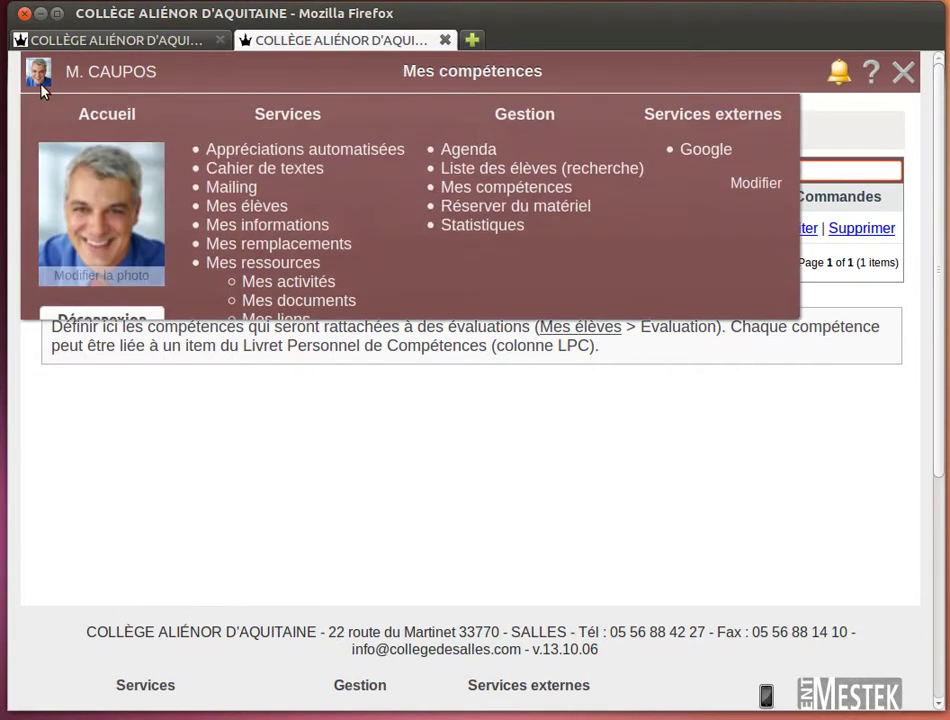
{"action": "left_click", "coordinate": [483, 214]}
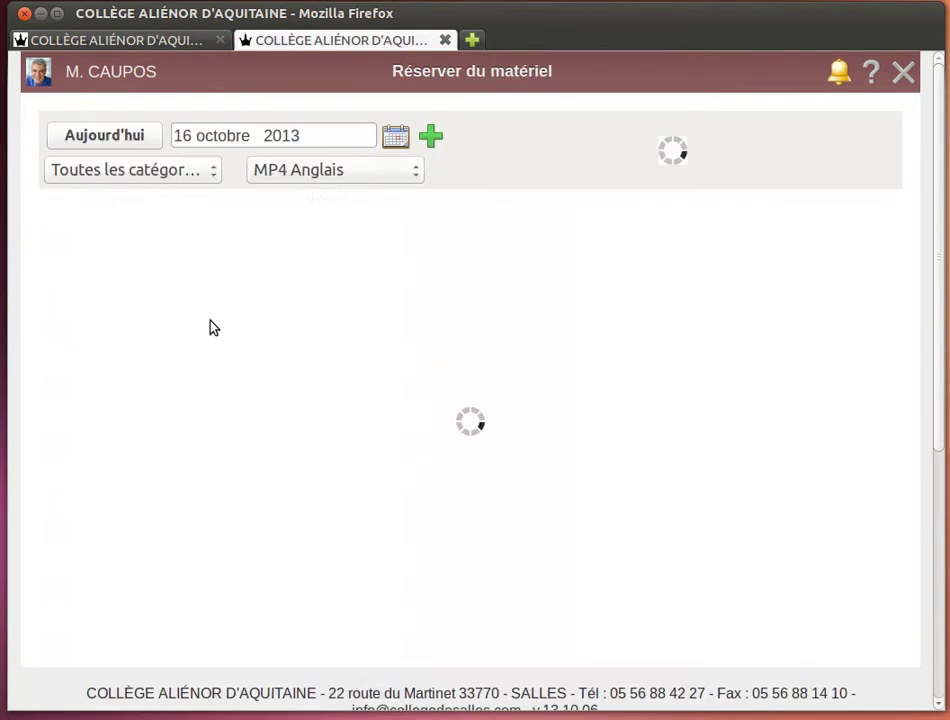
{"action": "left_click", "coordinate": [322, 178]}
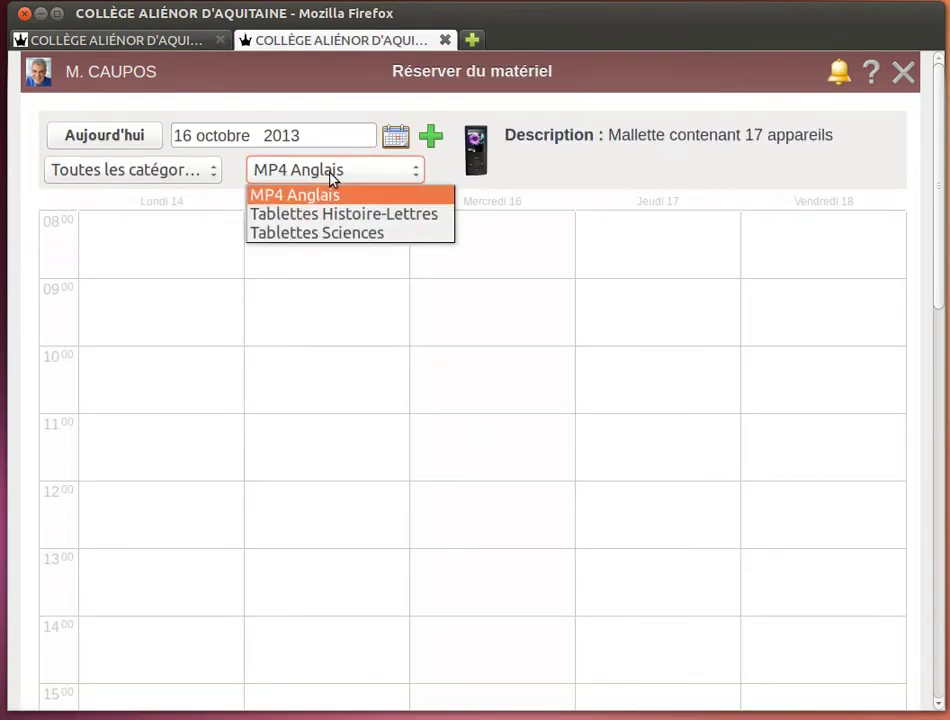
{"action": "left_click", "coordinate": [324, 216]}
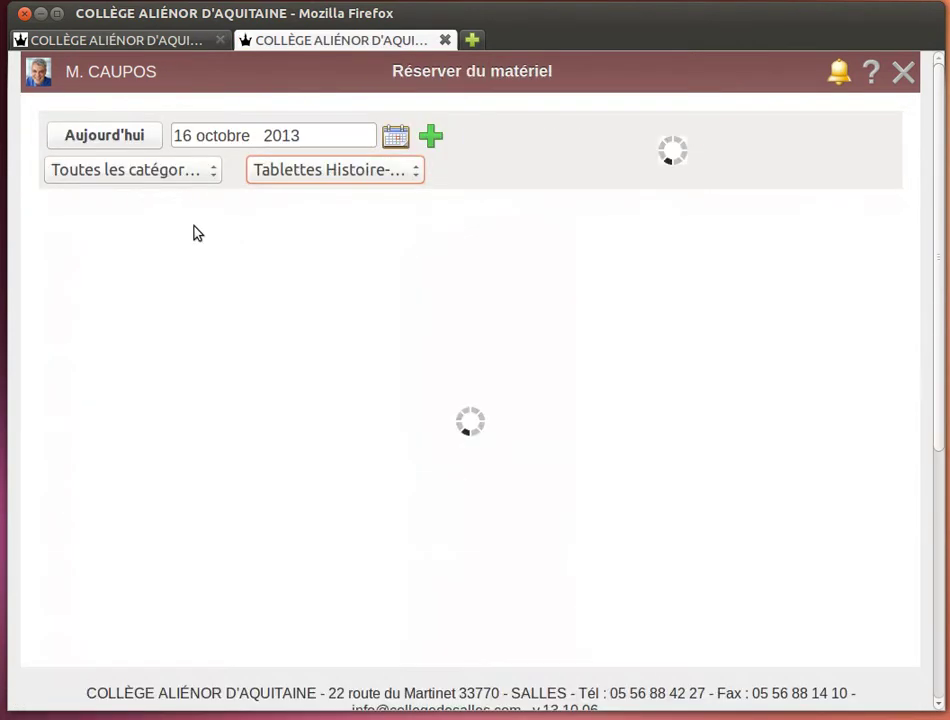
{"action": "left_click", "coordinate": [330, 172]}
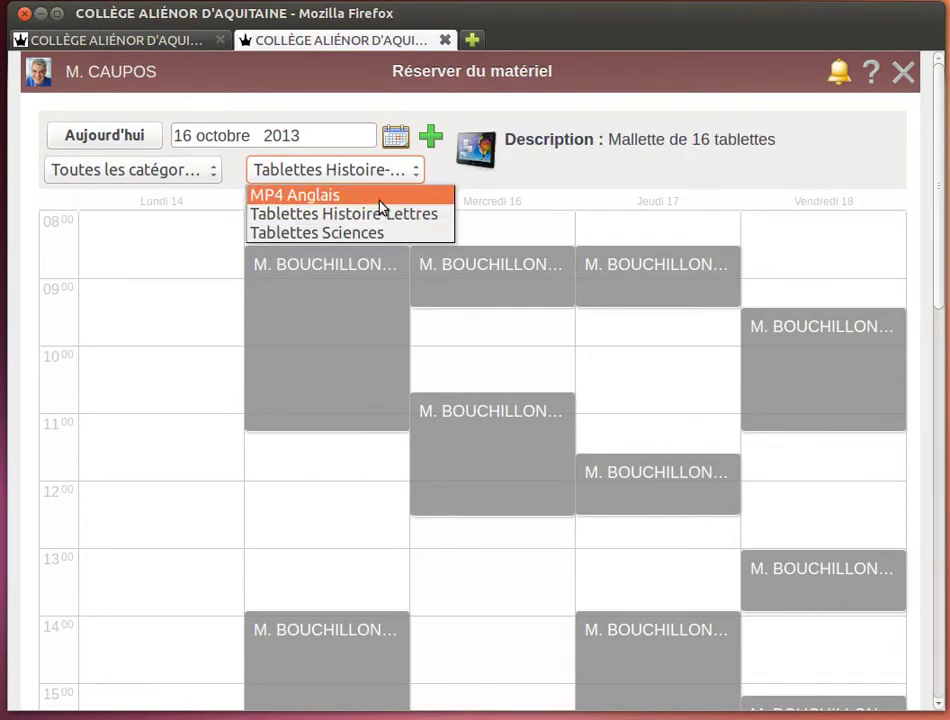
{"action": "left_click", "coordinate": [503, 345]}
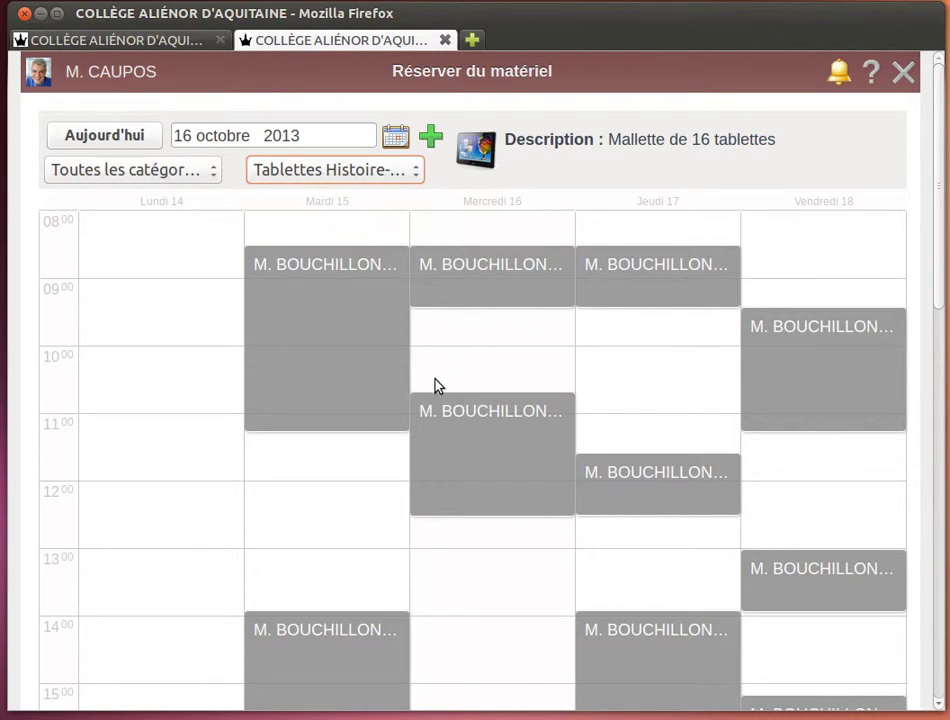
Book Tablettes Histoire-Lettres on Wednesdays at 09:25 for 55 minutes, from 16 October to 6 November 2013, and save the reservation
{"action": "left_click", "coordinate": [432, 140]}
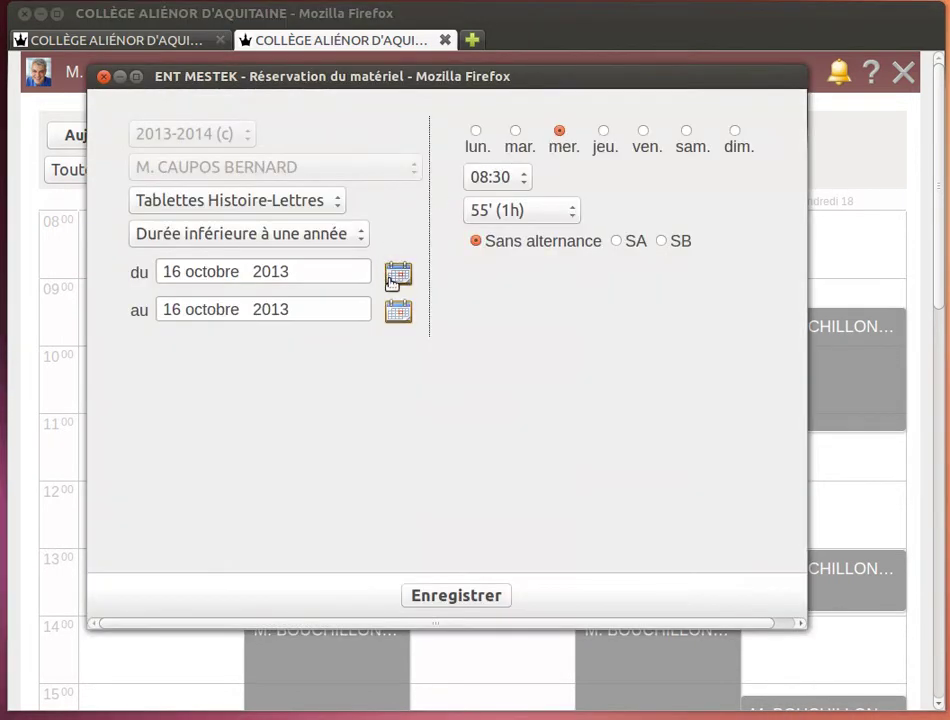
{"action": "left_click", "coordinate": [514, 182]}
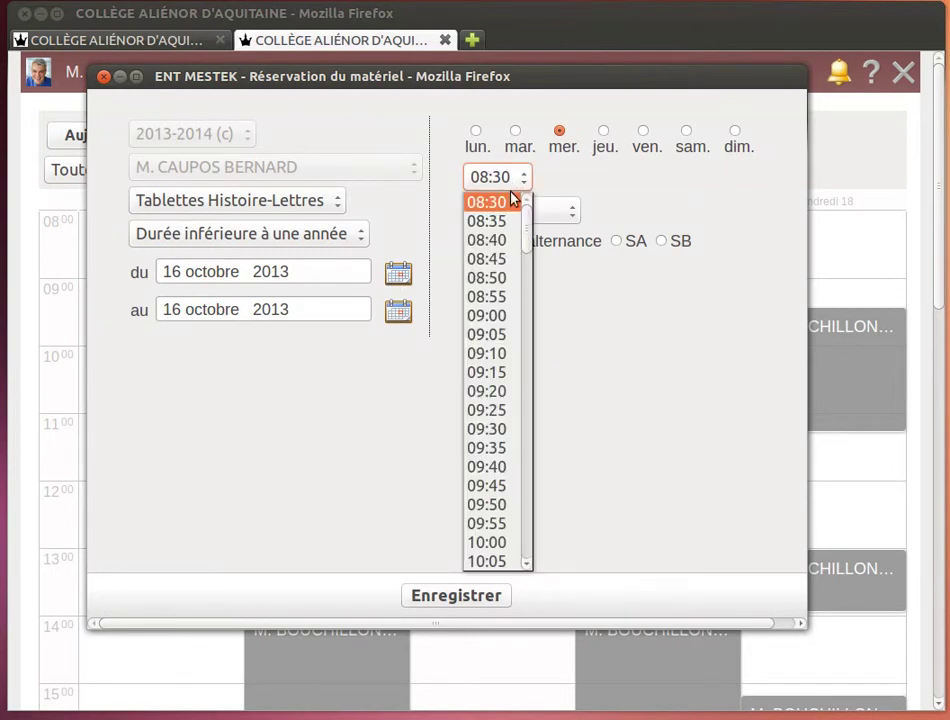
{"action": "left_click", "coordinate": [497, 410]}
{"action": "left_click", "coordinate": [403, 312]}
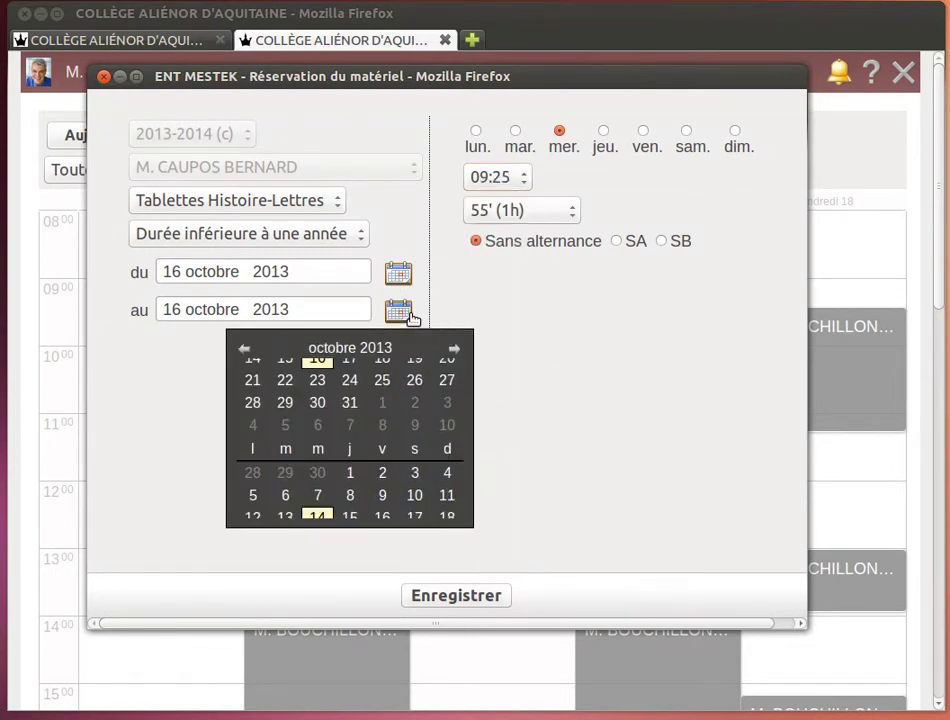
{"action": "left_click", "coordinate": [316, 508]}
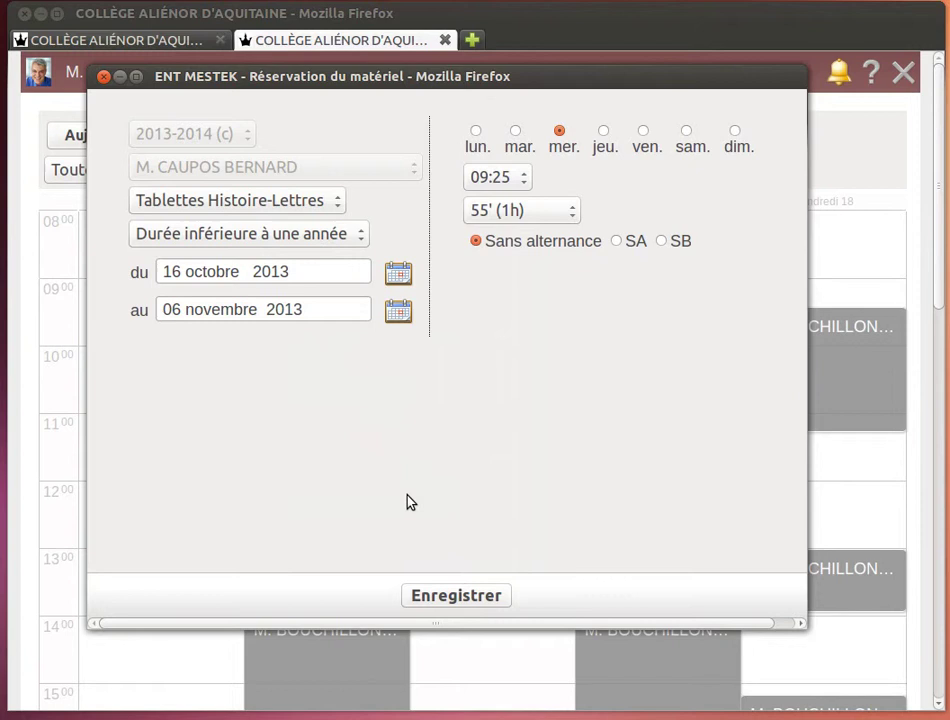
{"action": "left_click", "coordinate": [458, 596]}
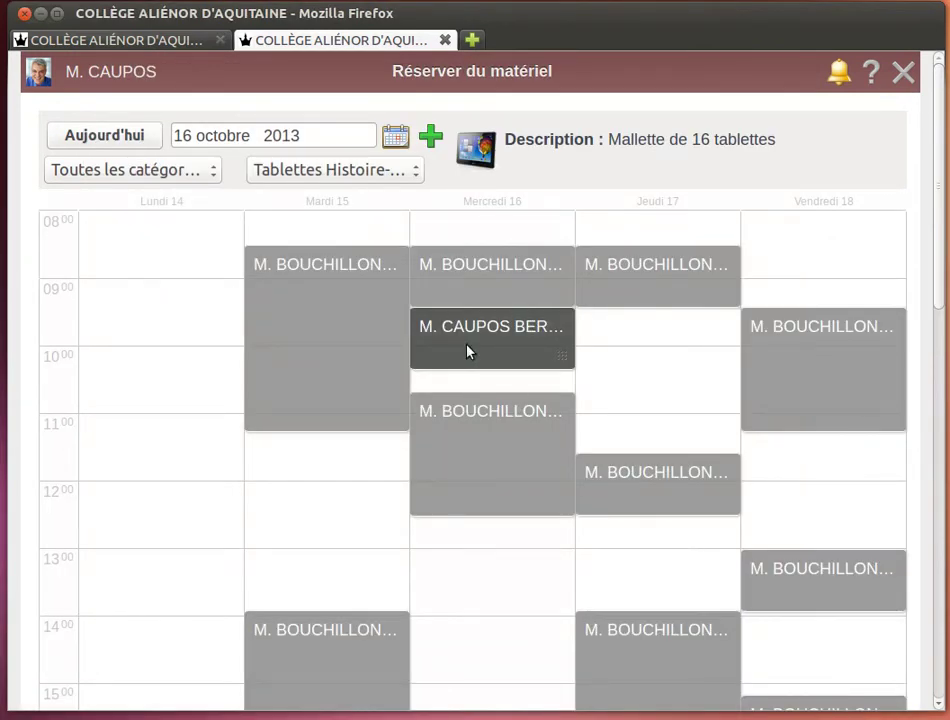
Delete the Wednesday 09:25 reservation of Tablettes Histoire-Lettres
{"action": "left_click", "coordinate": [562, 357]}
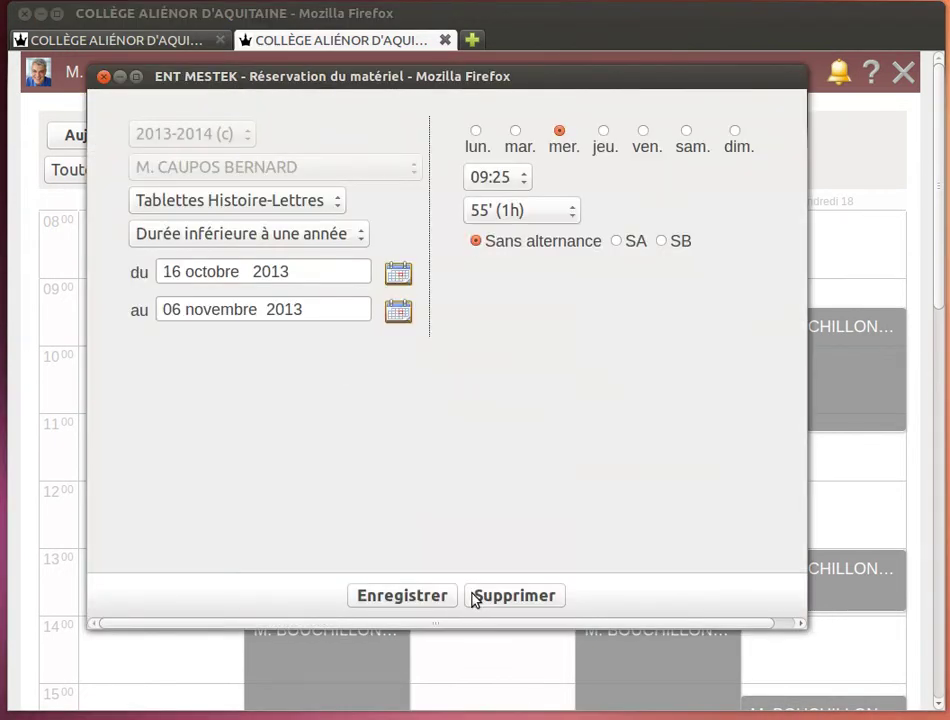
{"action": "left_click", "coordinate": [475, 597]}
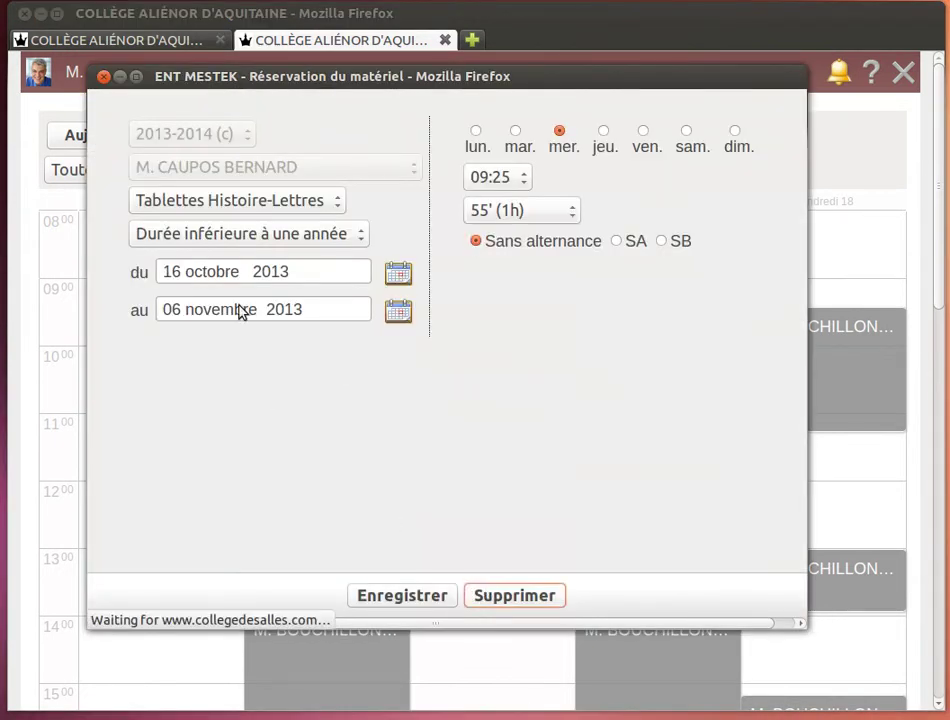
Return to the weekly timetable and display the schedule of room 125 - Langue for the week of 6 November 2013
{"action": "mouse_move", "coordinate": [40, 80]}
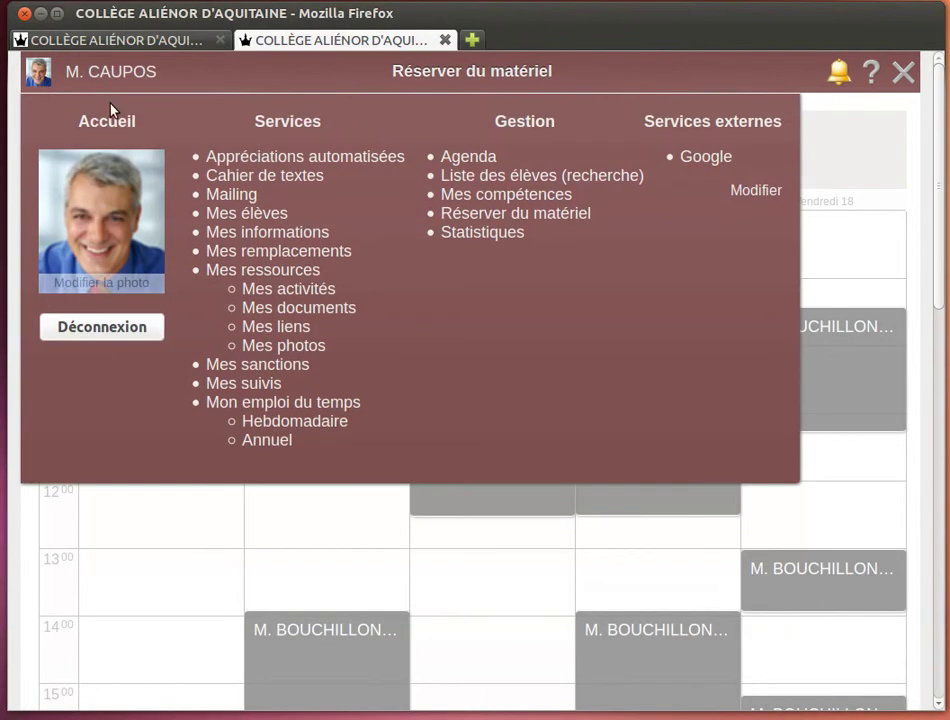
{"action": "left_click", "coordinate": [290, 424]}
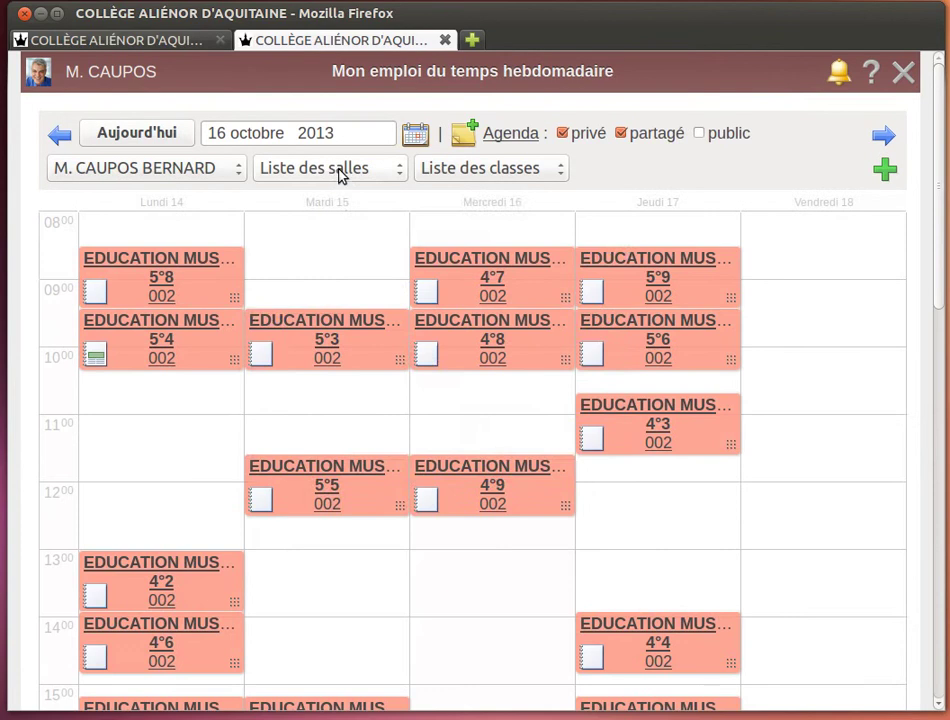
{"action": "left_click", "coordinate": [340, 177]}
{"action": "scroll", "coordinate": [371, 384], "scroll_direction": "down", "scroll_amount": 6}
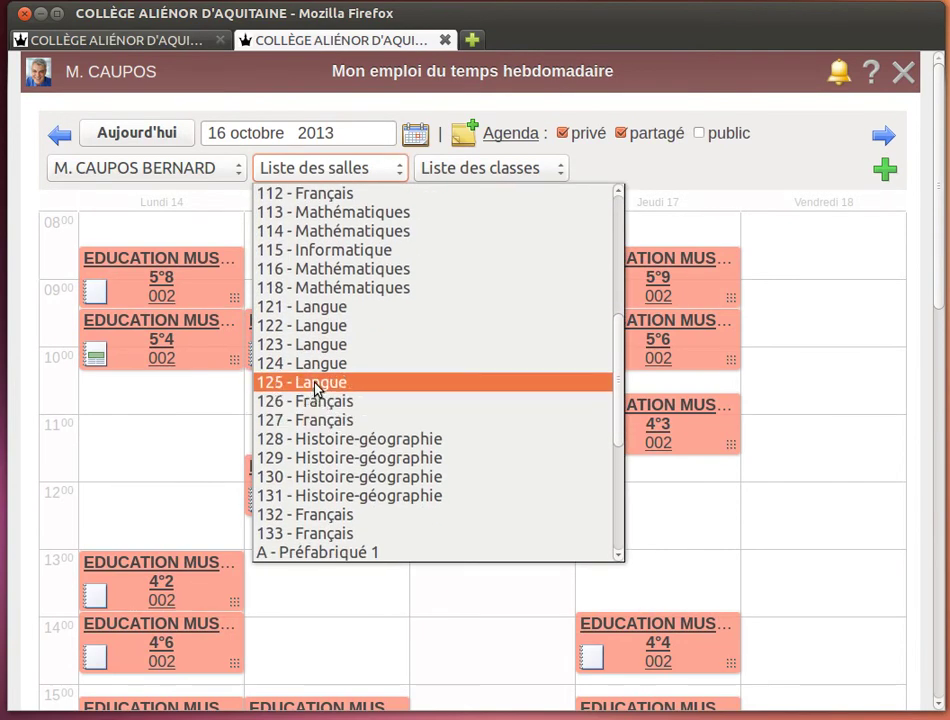
{"action": "left_click", "coordinate": [316, 388]}
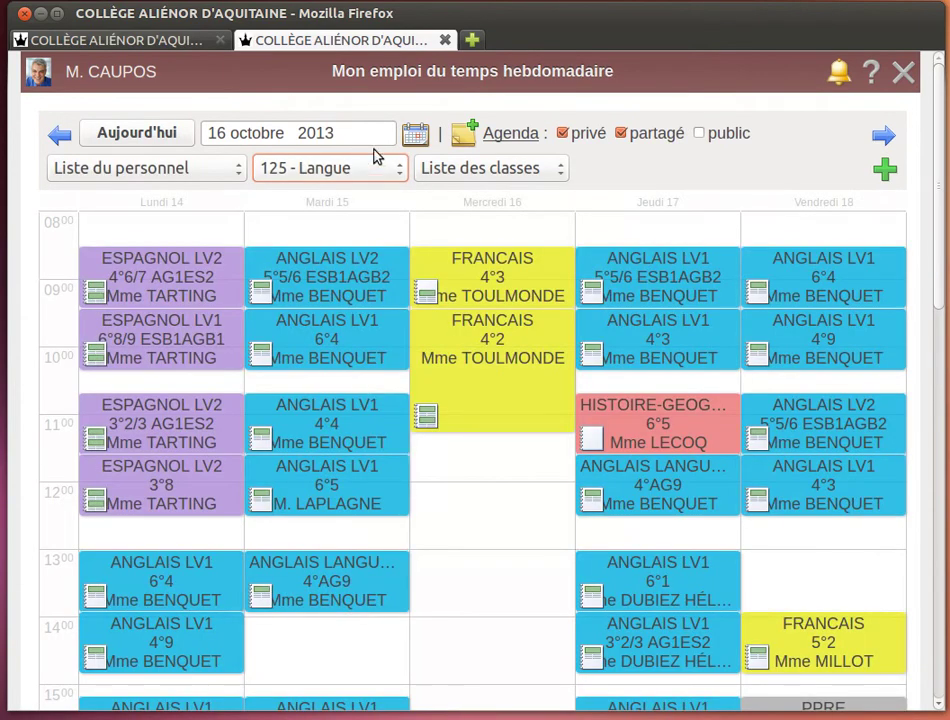
{"action": "left_click", "coordinate": [415, 133]}
{"action": "left_click", "coordinate": [275, 332]}
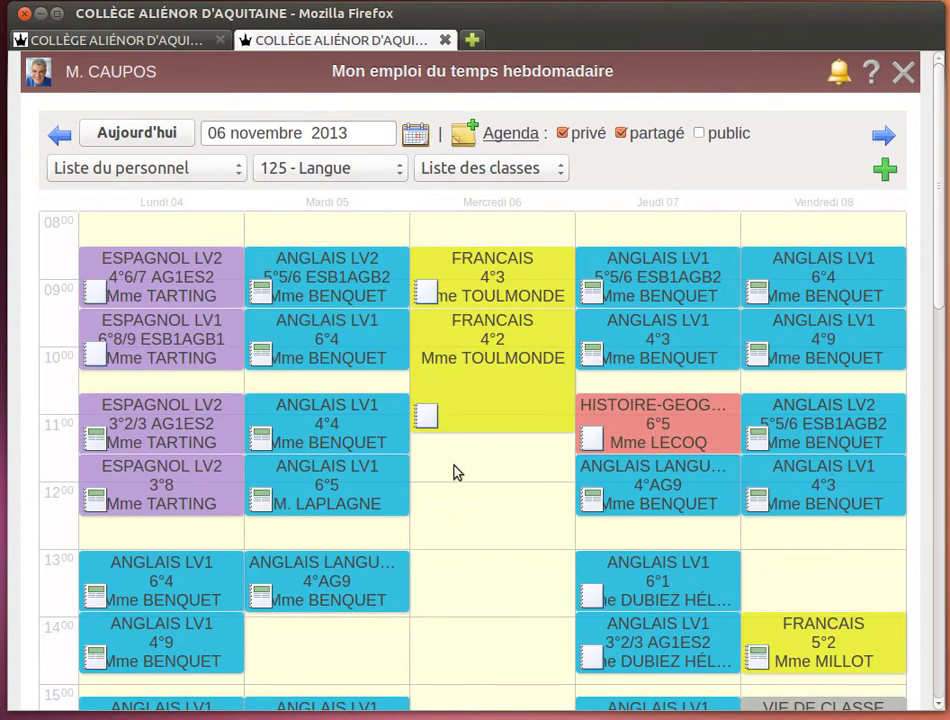
Display the timetable of class 6°4, look through the whole day range and return to the teacher's own weekly timetable
{"action": "left_click", "coordinate": [541, 174]}
{"action": "scroll", "coordinate": [534, 407], "scroll_direction": "down", "scroll_amount": 6}
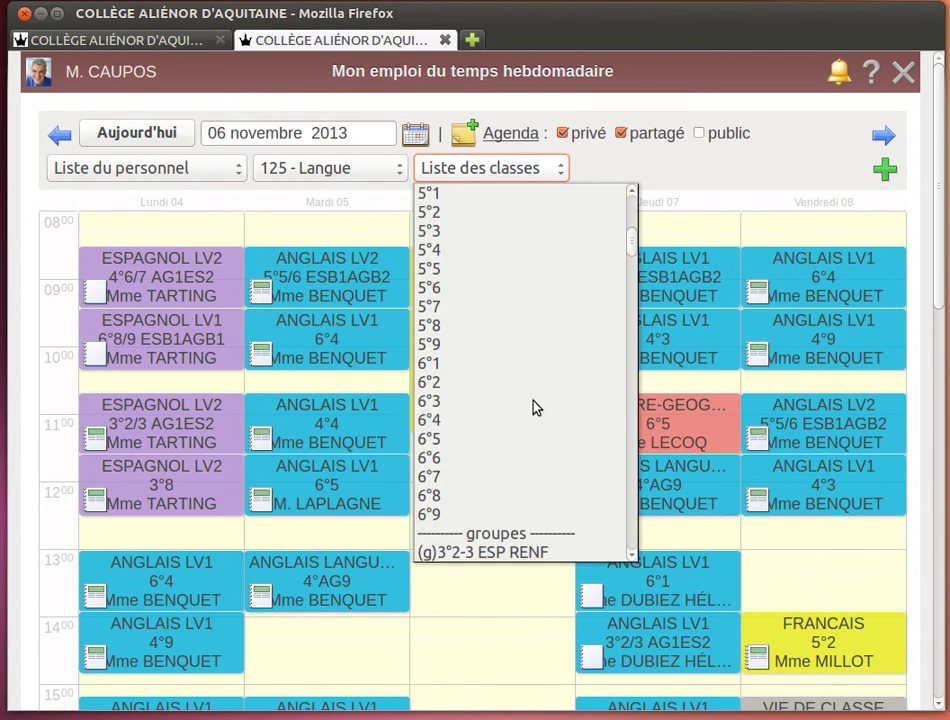
{"action": "left_click", "coordinate": [483, 426]}
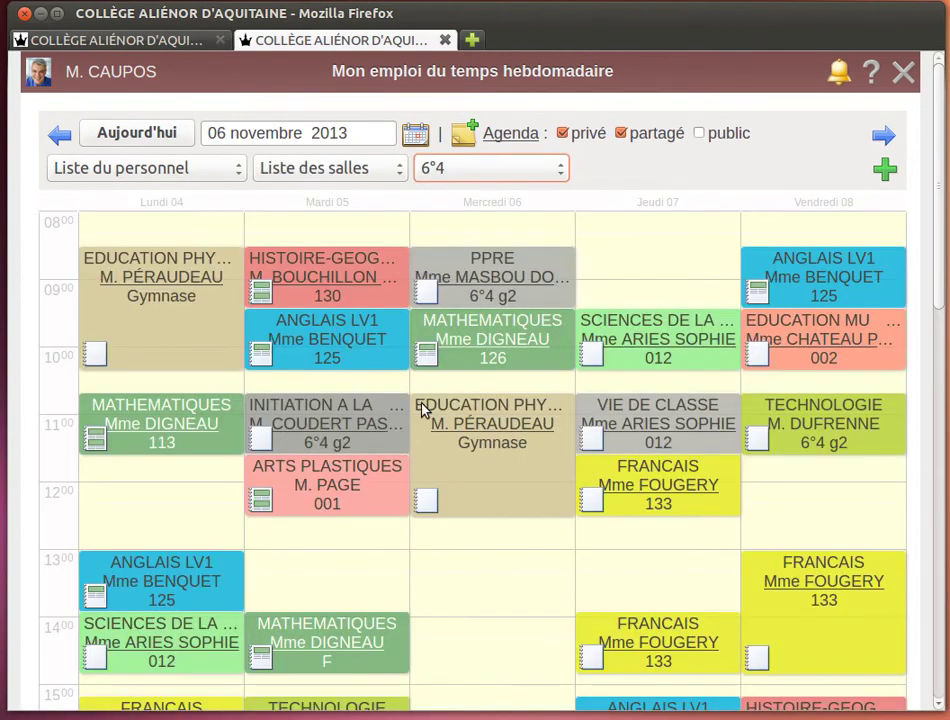
{"action": "scroll", "coordinate": [422, 410], "scroll_direction": "down", "scroll_amount": 5}
{"action": "scroll", "coordinate": [422, 409], "scroll_direction": "up", "scroll_amount": 5}
{"action": "left_click", "coordinate": [40, 80]}
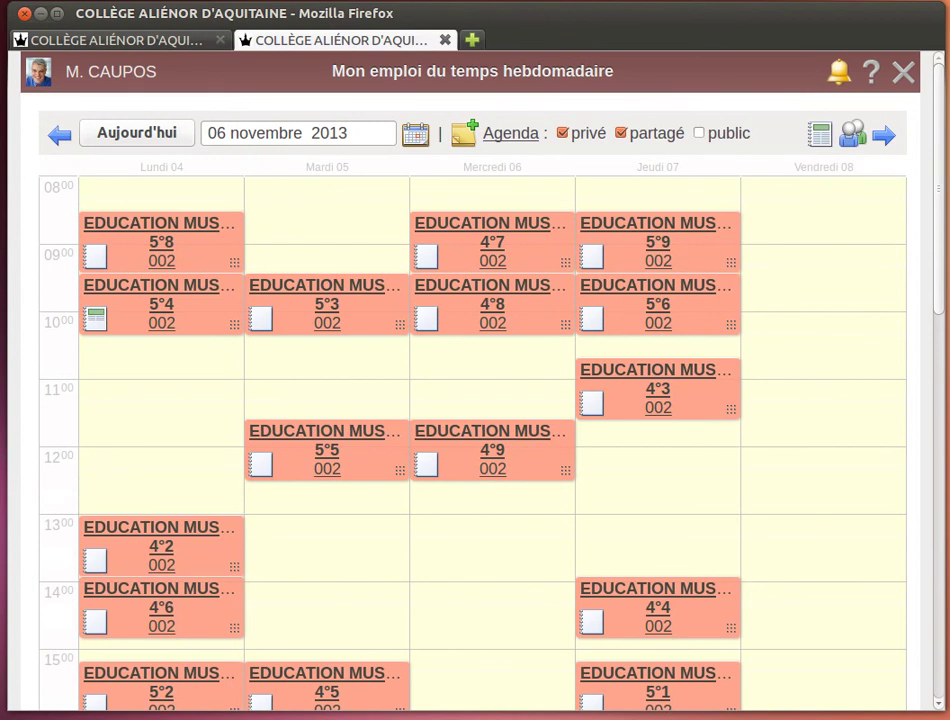
{"action": "left_click", "coordinate": [840, 0]}
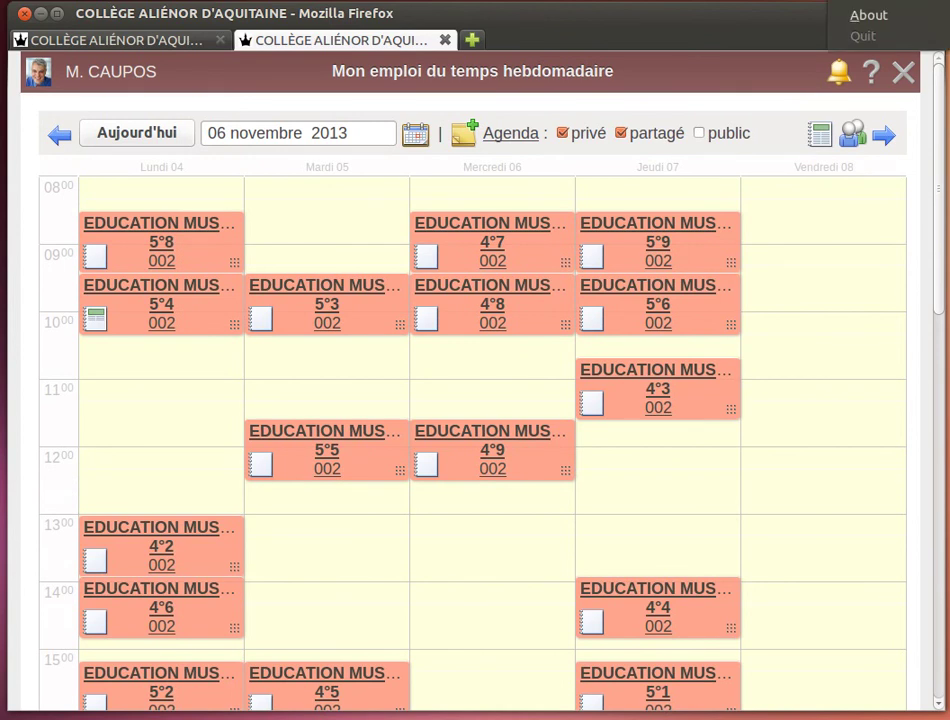